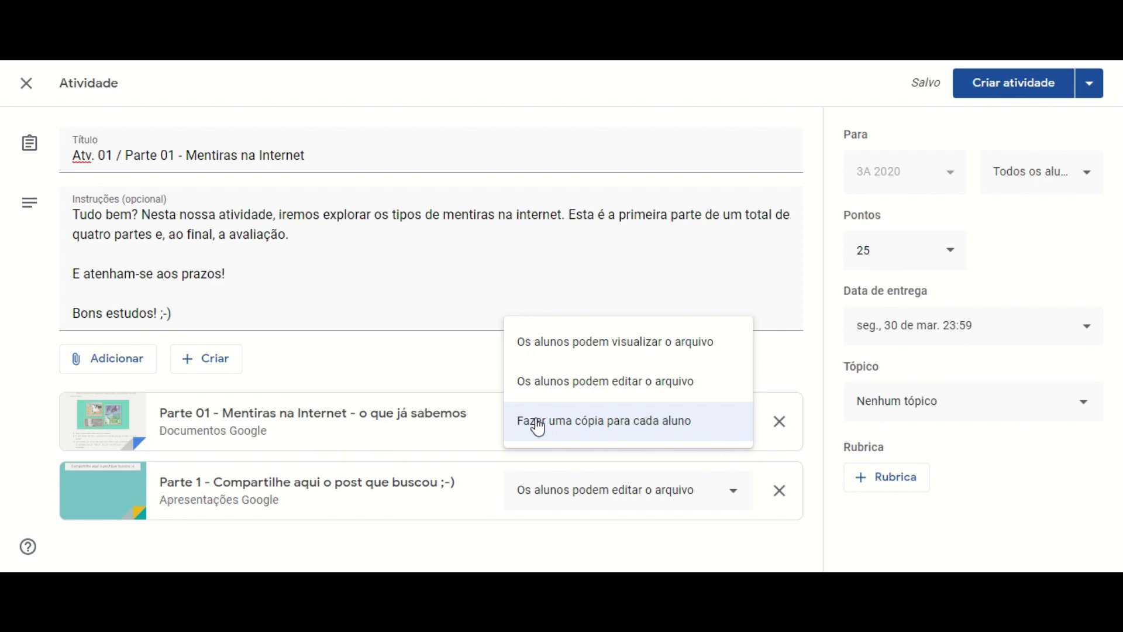
Set the Parte 01 document to "Fazer uma cópia para cada aluno" and check the activity's due date and time
left_click(539, 429)
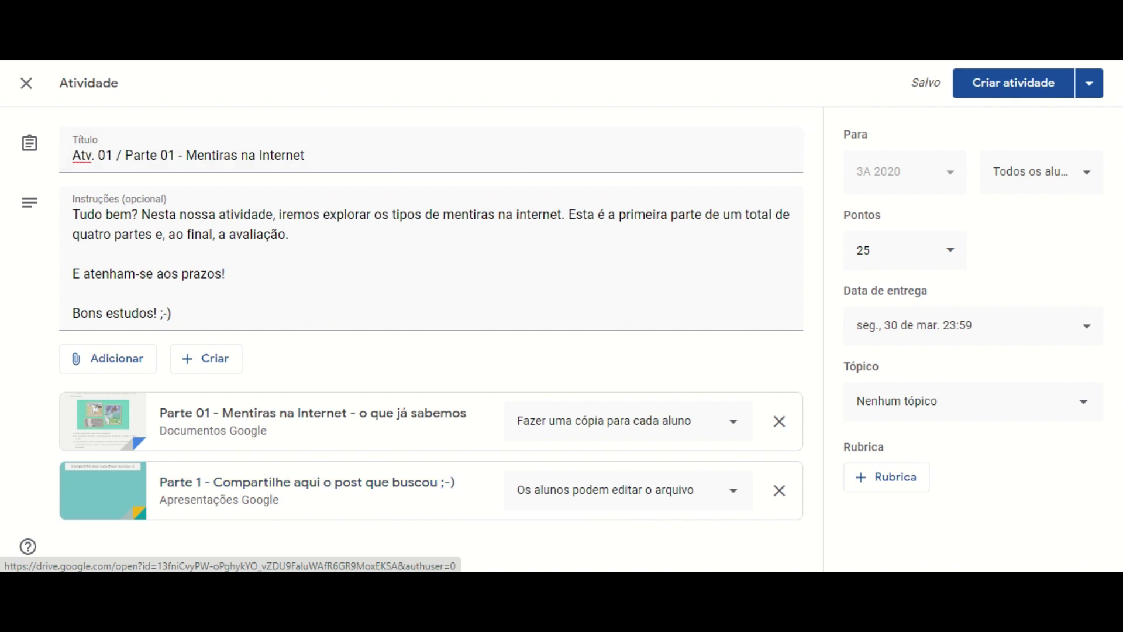
left_click(1012, 333)
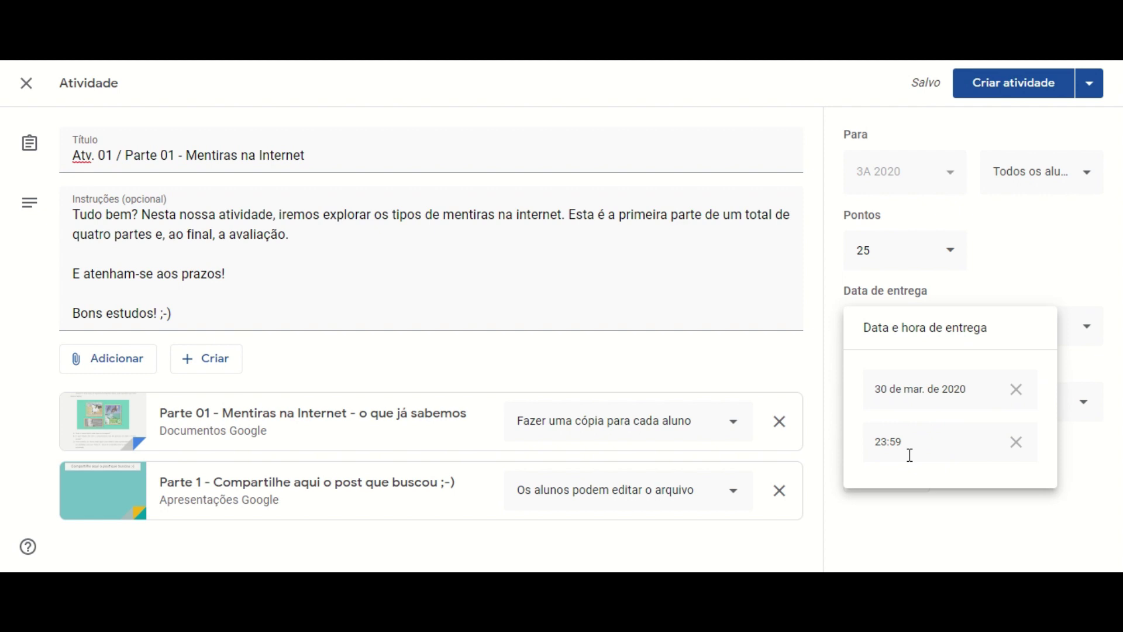
left_click(1030, 262)
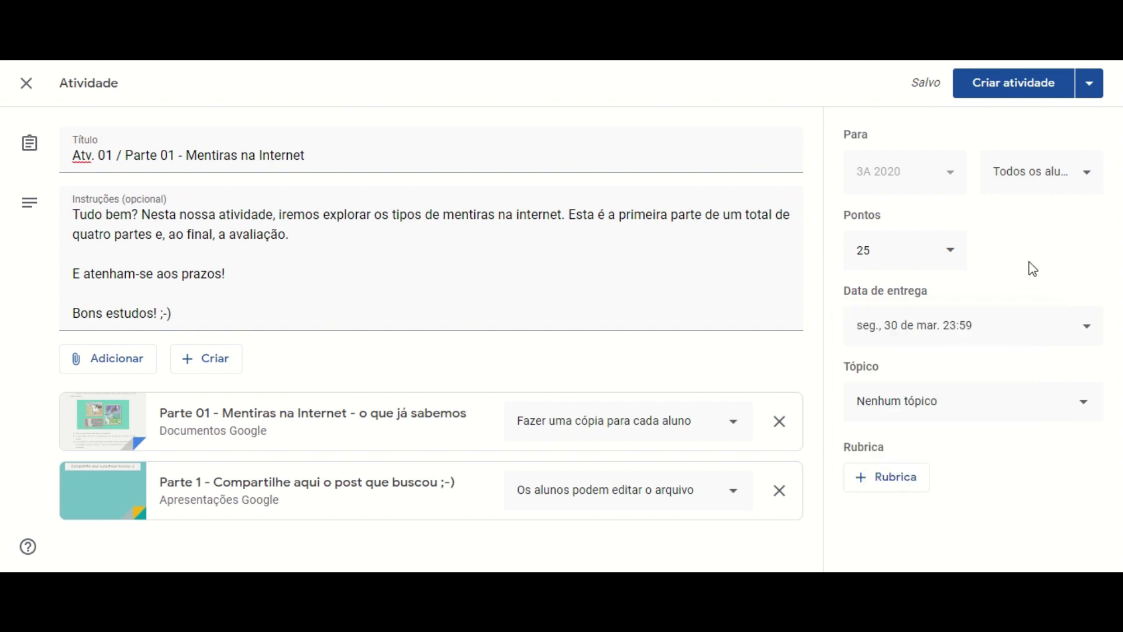
Check which students the Parte 01 activity is assigned to
left_click(1068, 187)
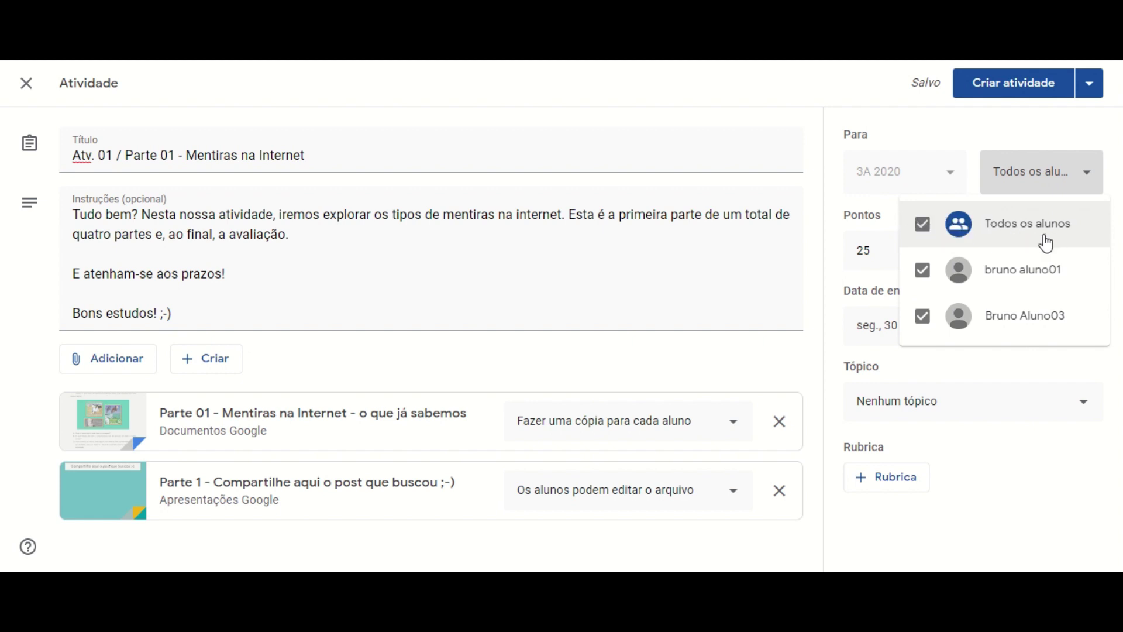
left_click(1065, 145)
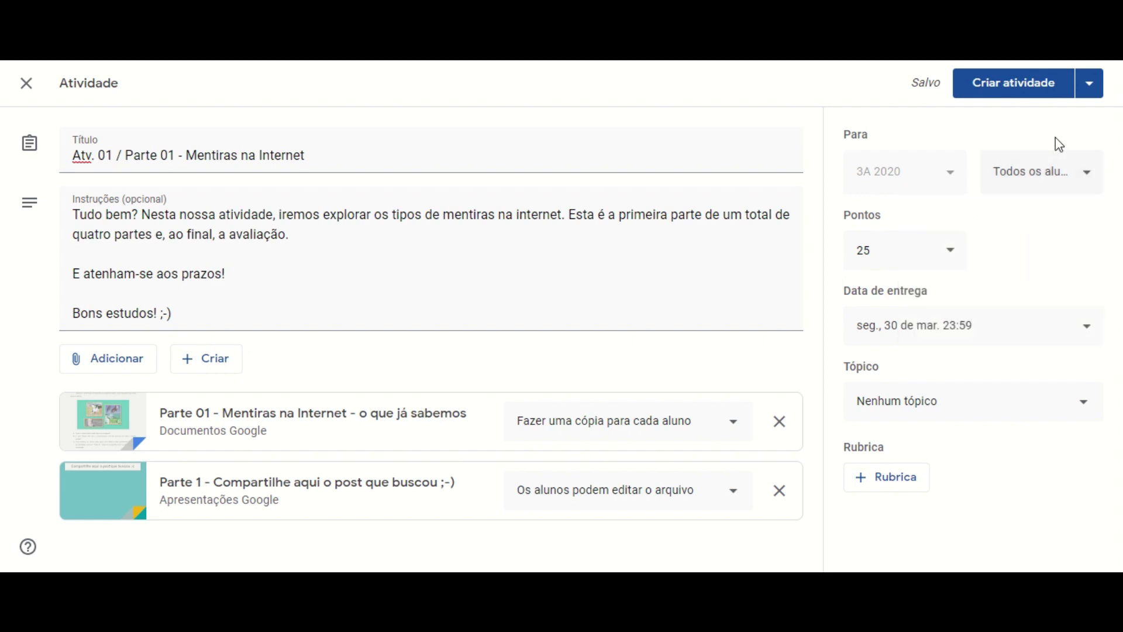
left_click(1035, 184)
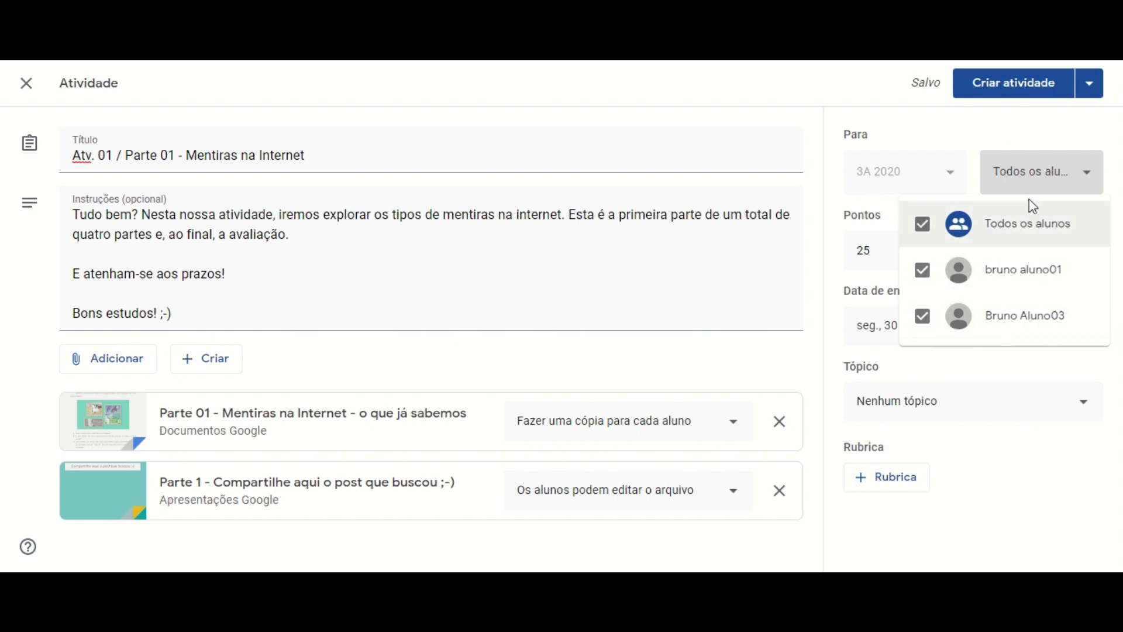
left_click(1031, 137)
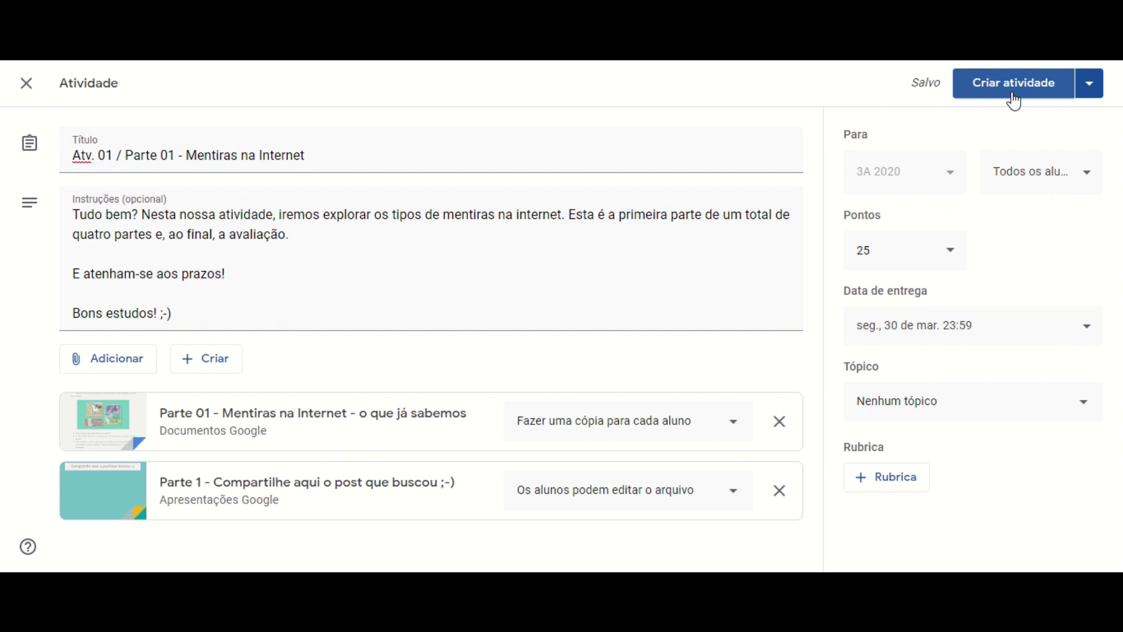
Review the scheduling and draft alternatives, and publish the Atv. 01 / Parte 01 activity immediately to the class
left_click(1087, 86)
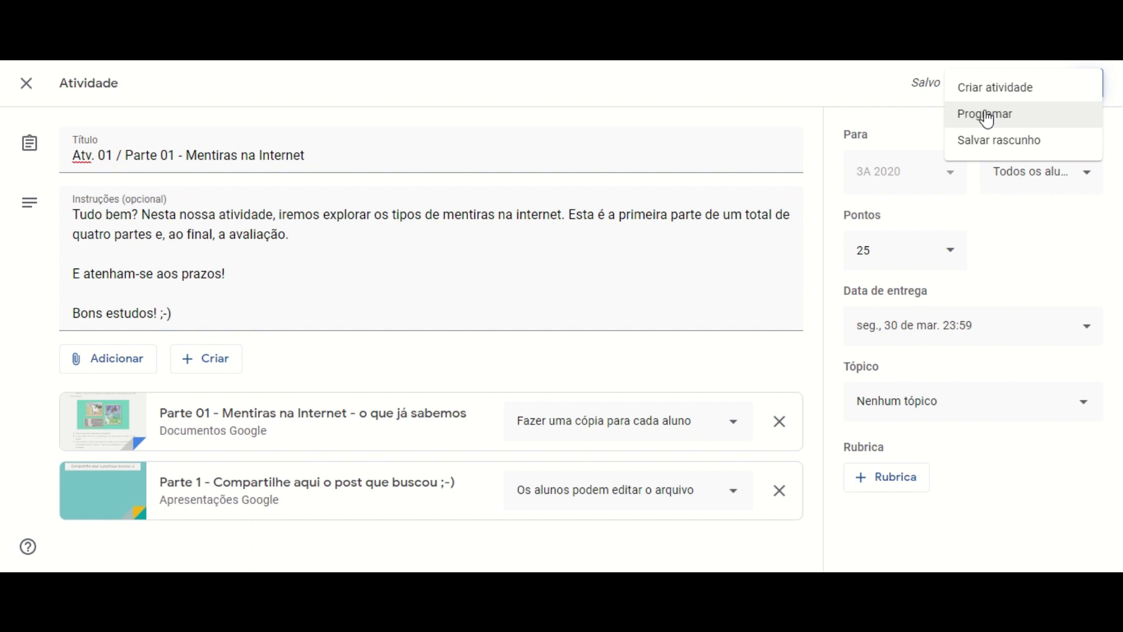
left_click(908, 130)
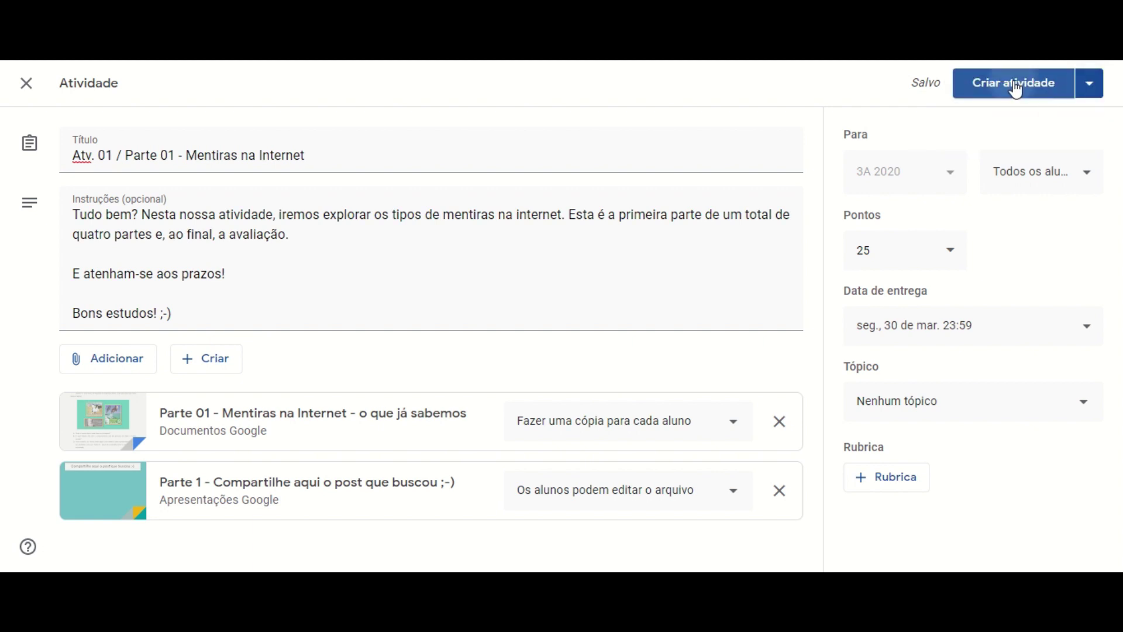
left_click(1017, 89)
left_click(630, 371)
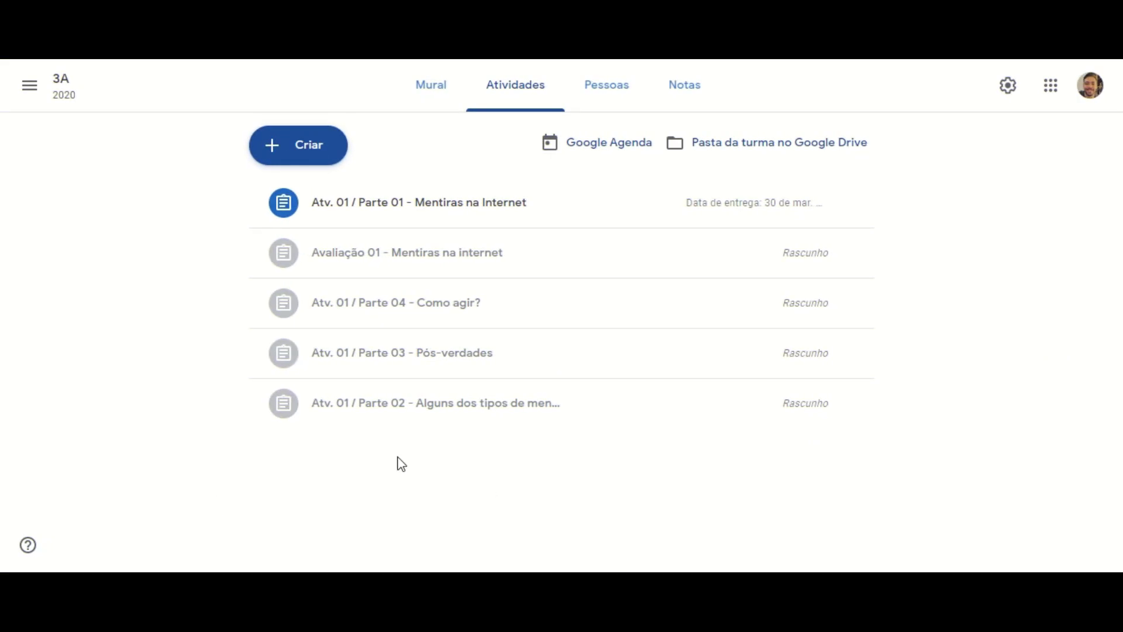
Open the document attached to the Atv. 01 / Parte 02 draft and examine its introduction and three-situation link table
left_click(455, 420)
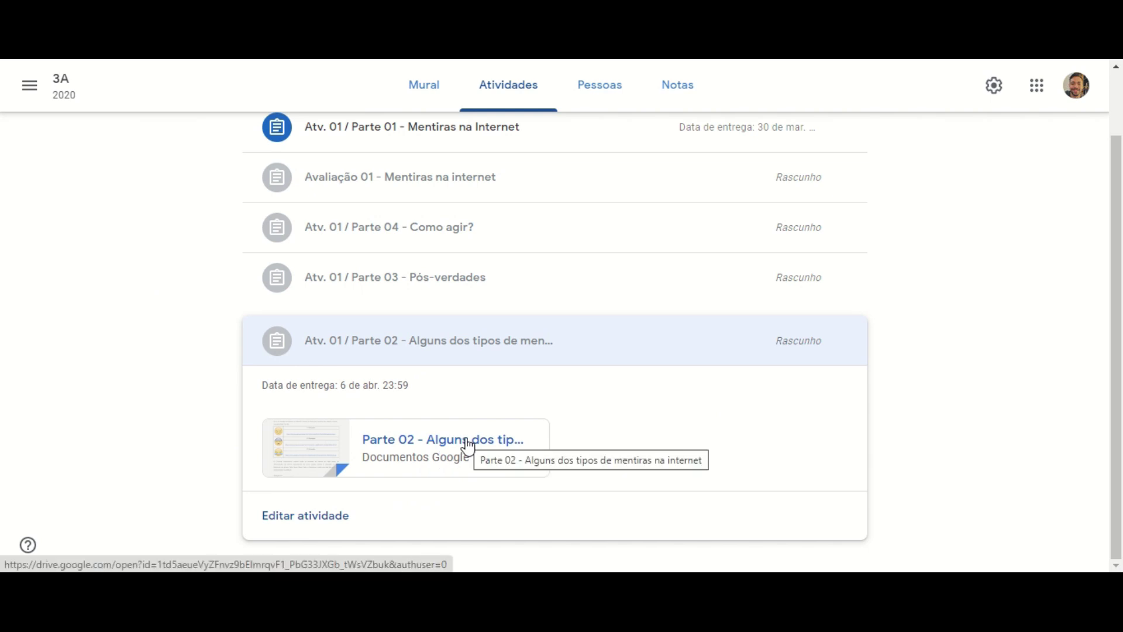
left_click(469, 448)
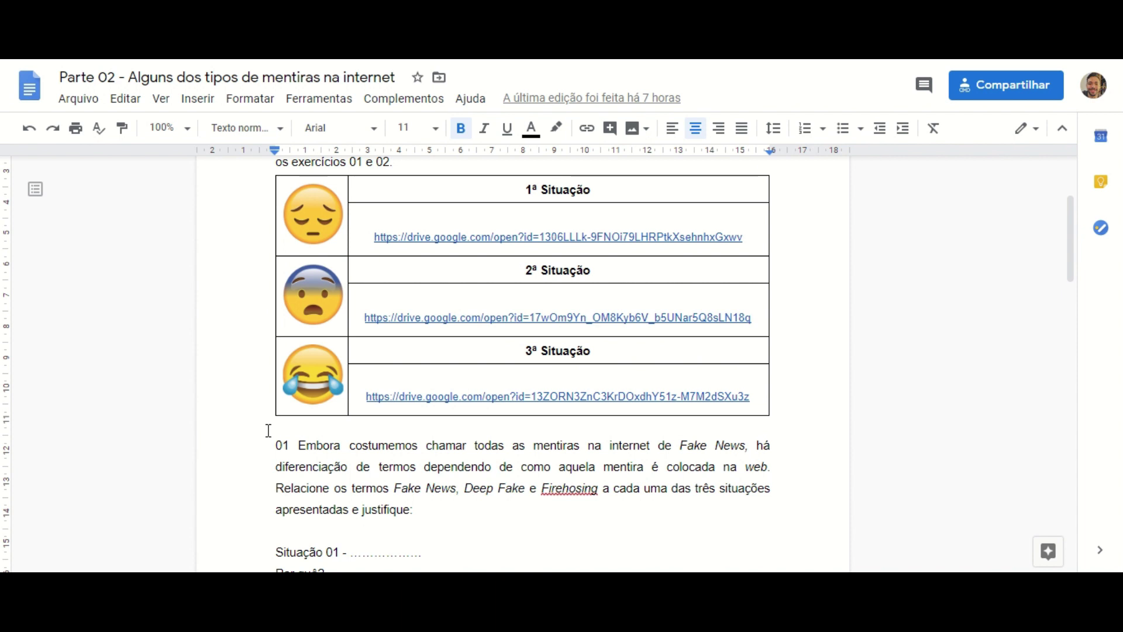
scroll(268, 430, "up", 3)
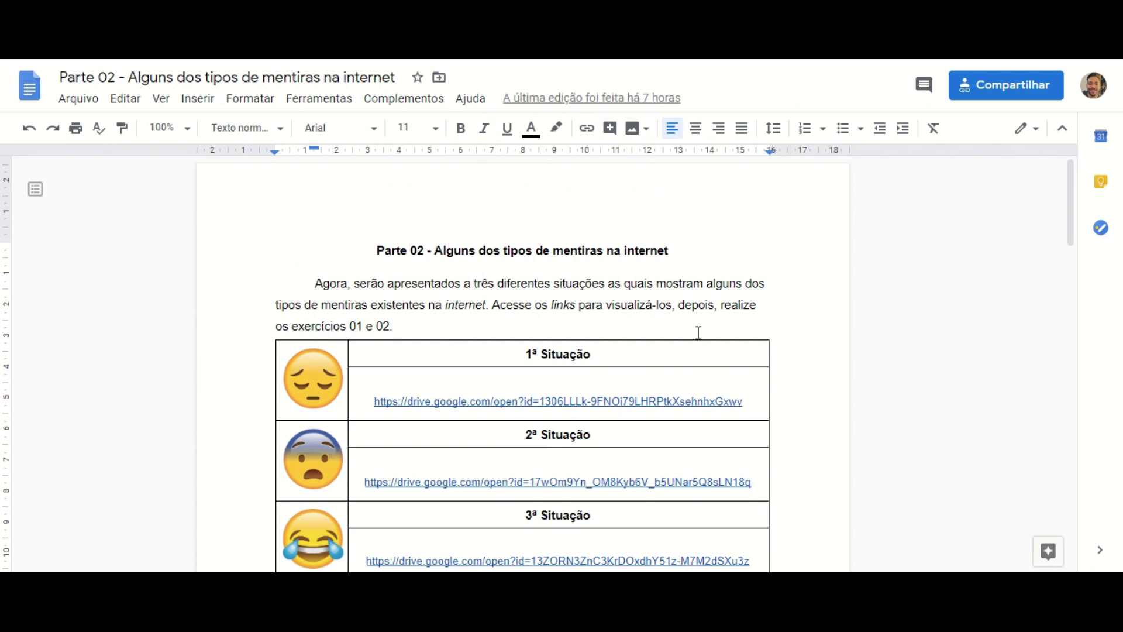
scroll(585, 355, "down", 2)
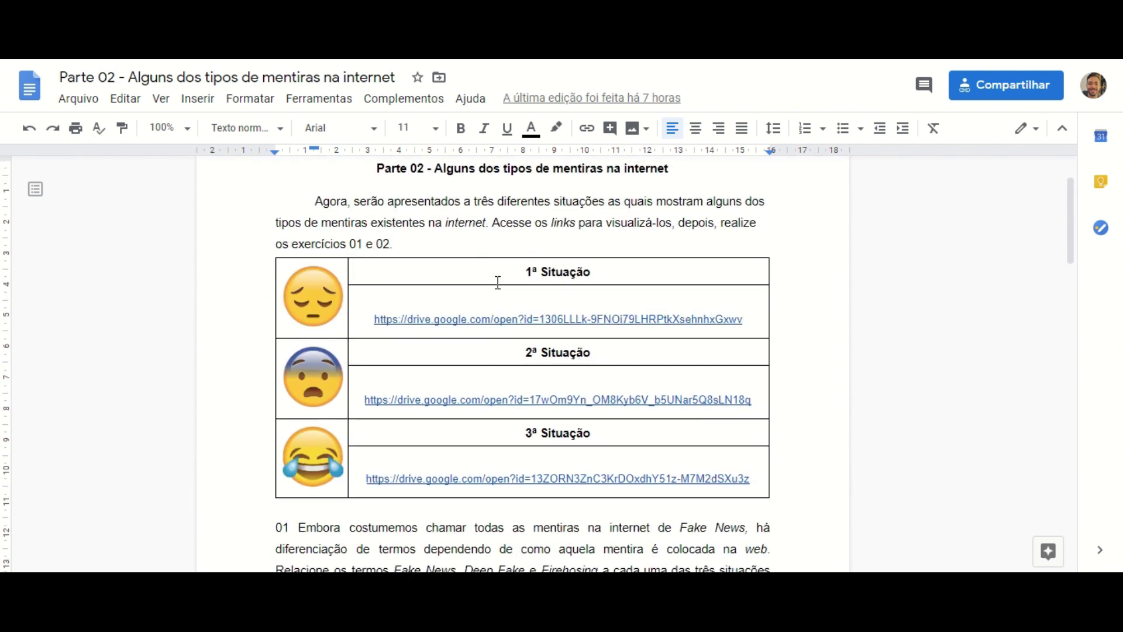
scroll(542, 308, "up", 1)
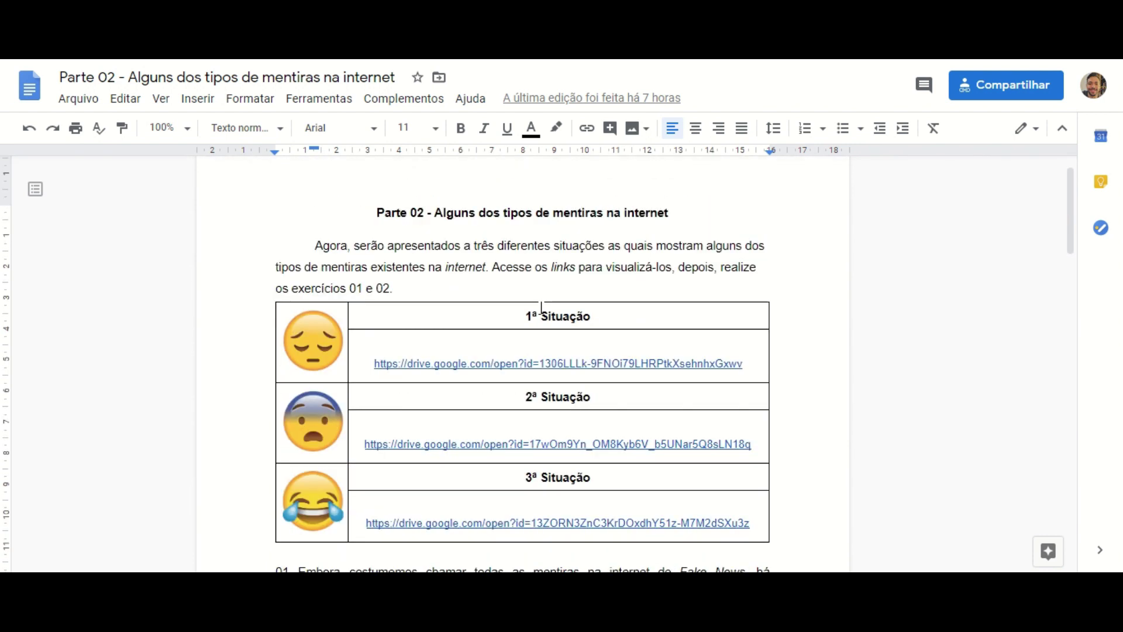
scroll(492, 330, "down", 2)
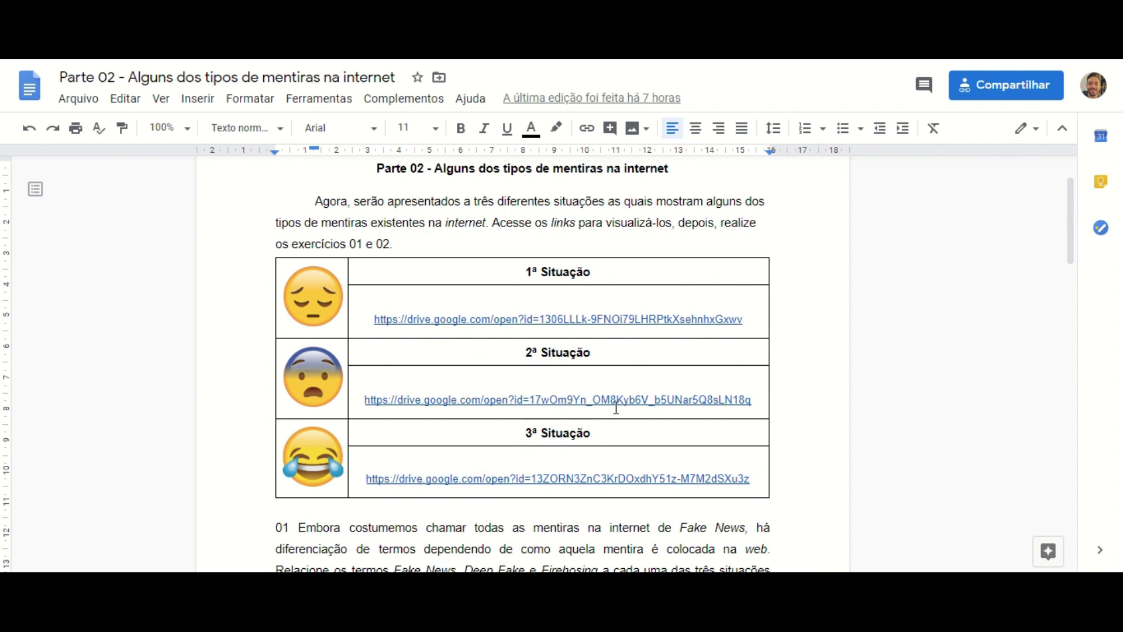
Read through exercises 01 and 02 of the document, including the terms Fake News, Deep Fake and Firehosing
scroll(701, 380, "down", 5)
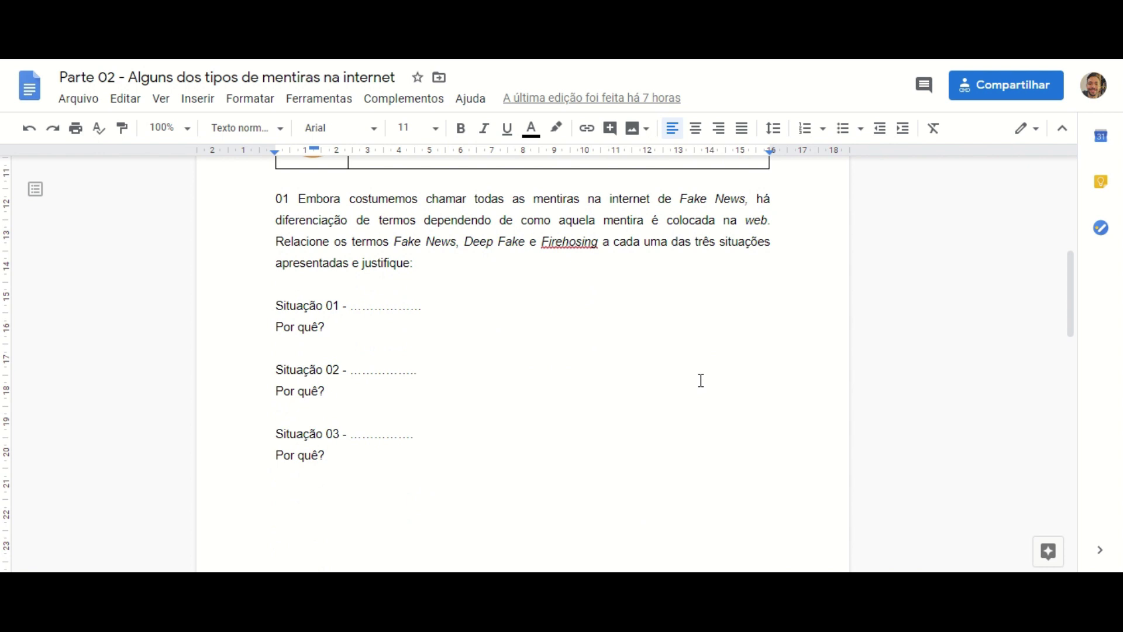
scroll(701, 381, "up", 3)
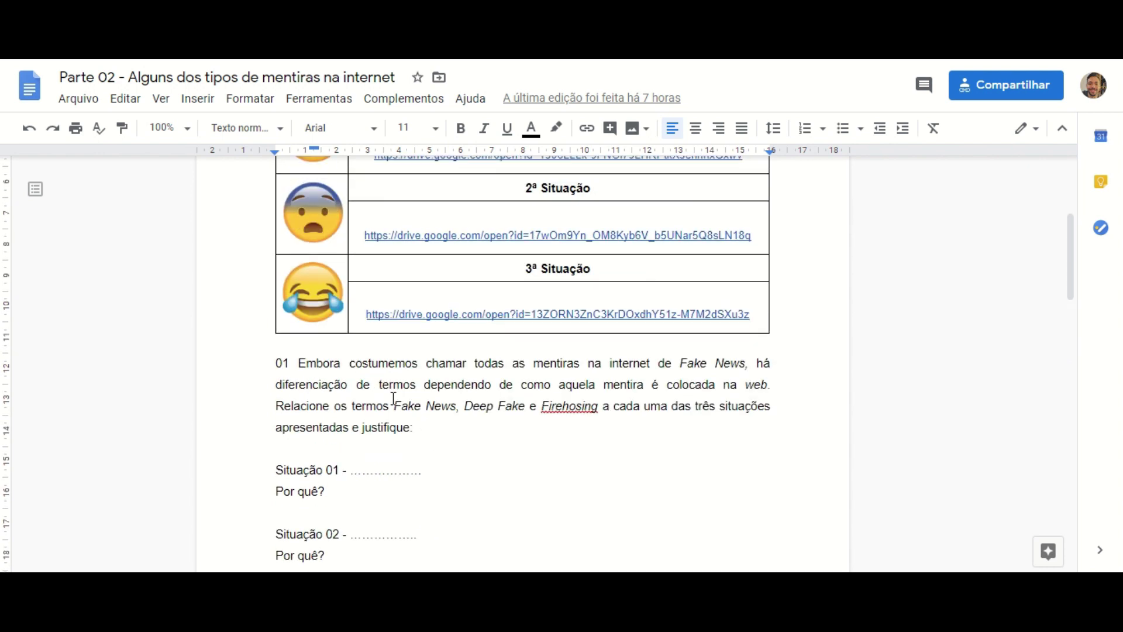
left_click_drag(393, 403, 598, 411)
left_click(465, 405)
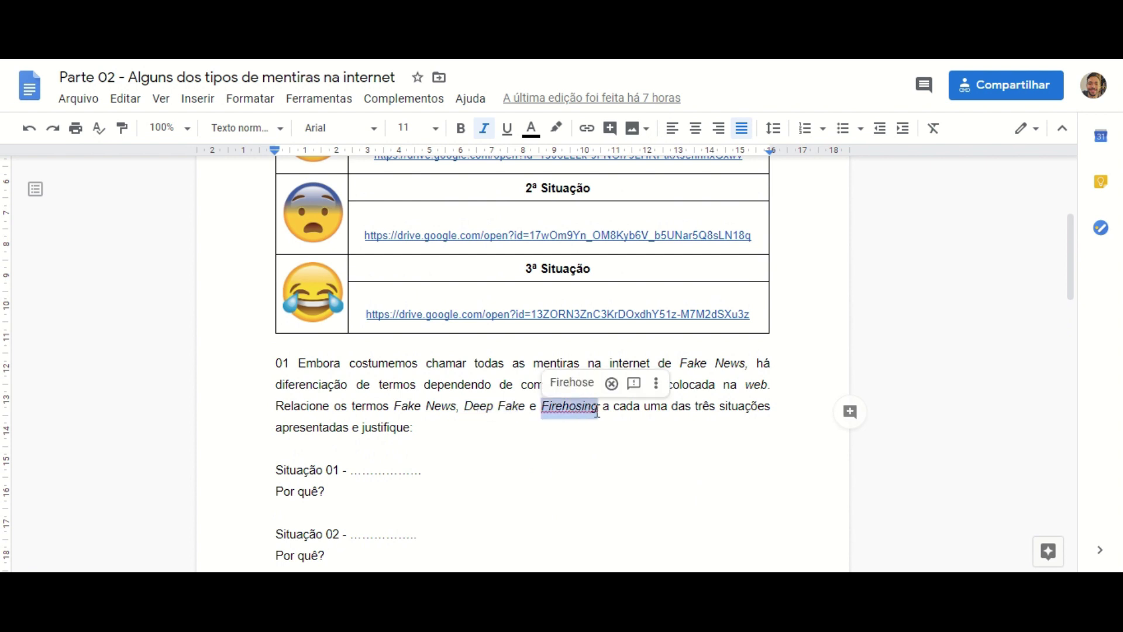
left_click(607, 436)
scroll(459, 406, "down", 4)
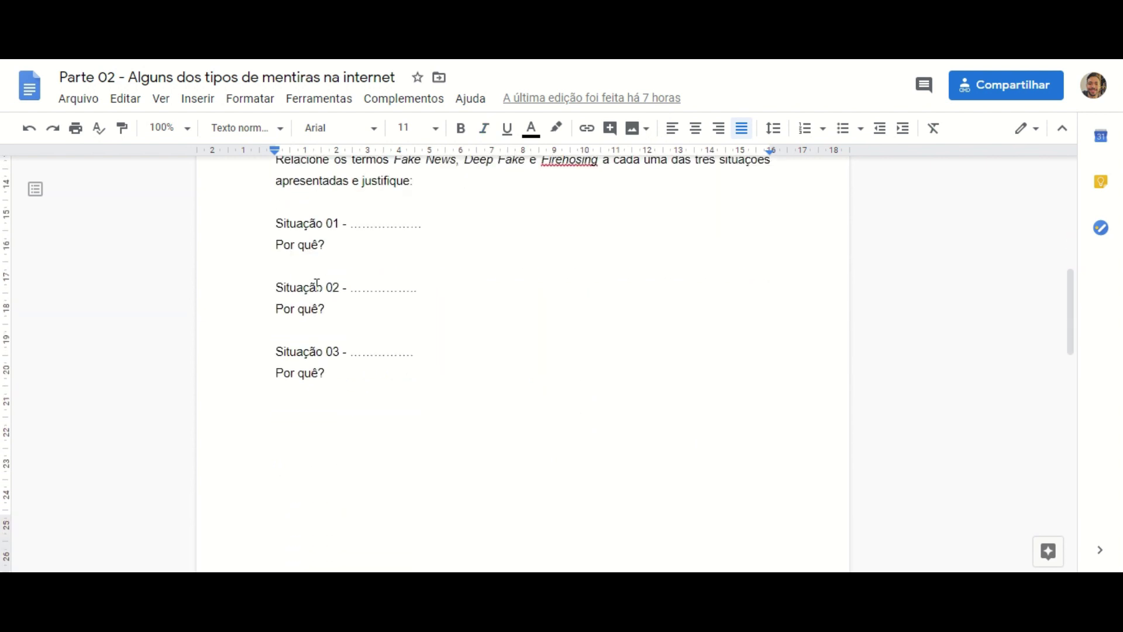
scroll(388, 346, "up", 3)
scroll(373, 371, "down", 1)
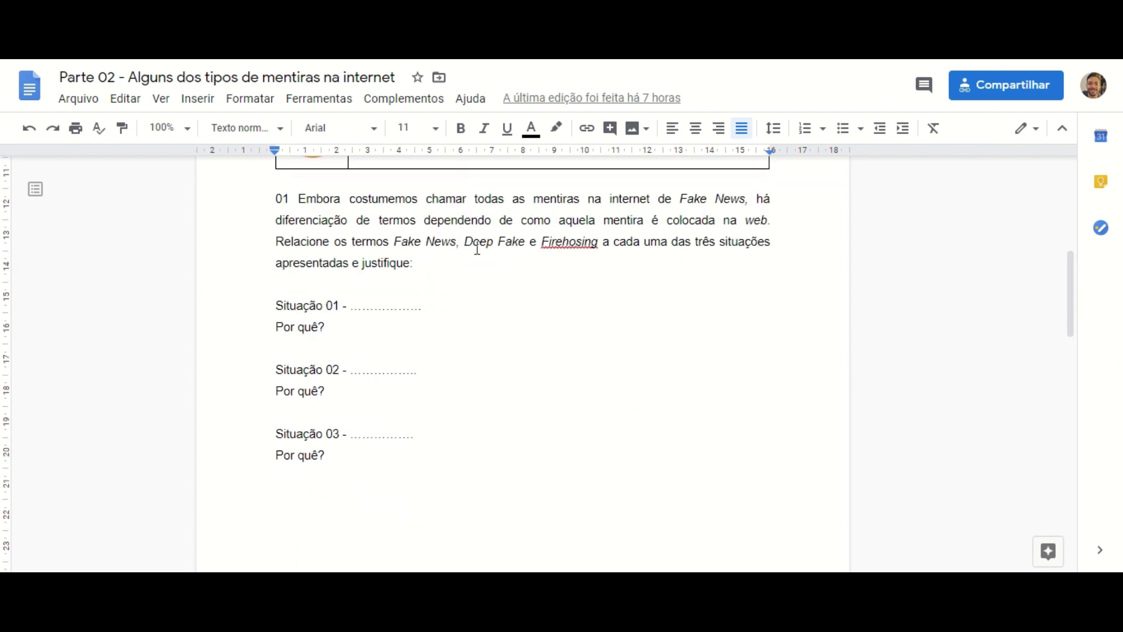
left_click(357, 353)
scroll(457, 363, "down", 4)
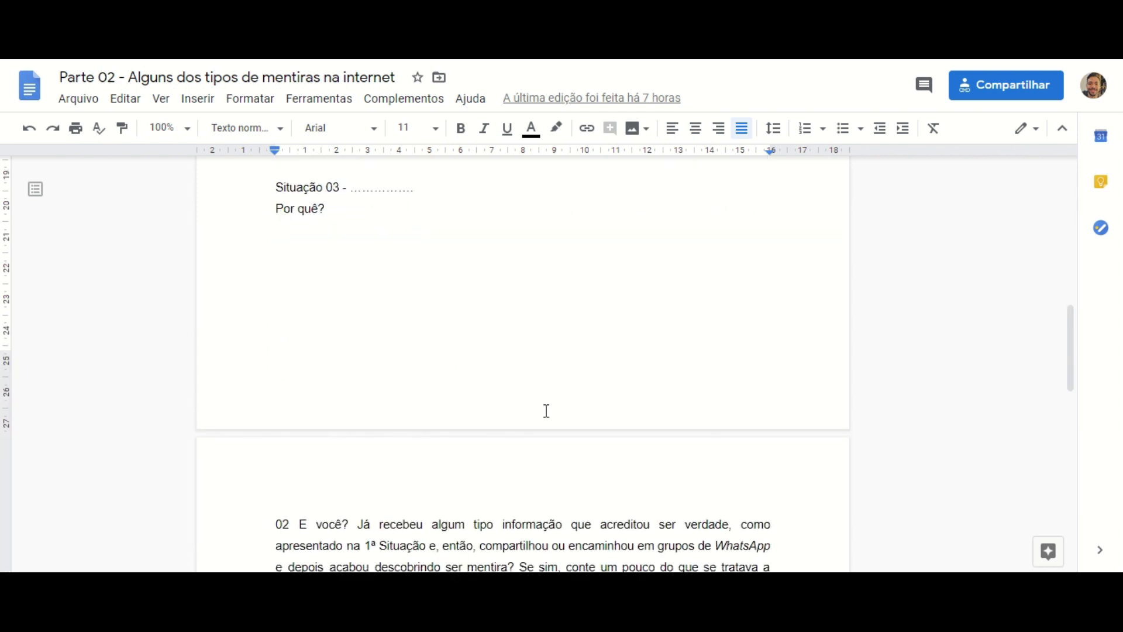
scroll(545, 404, "down", 4)
left_click(402, 454)
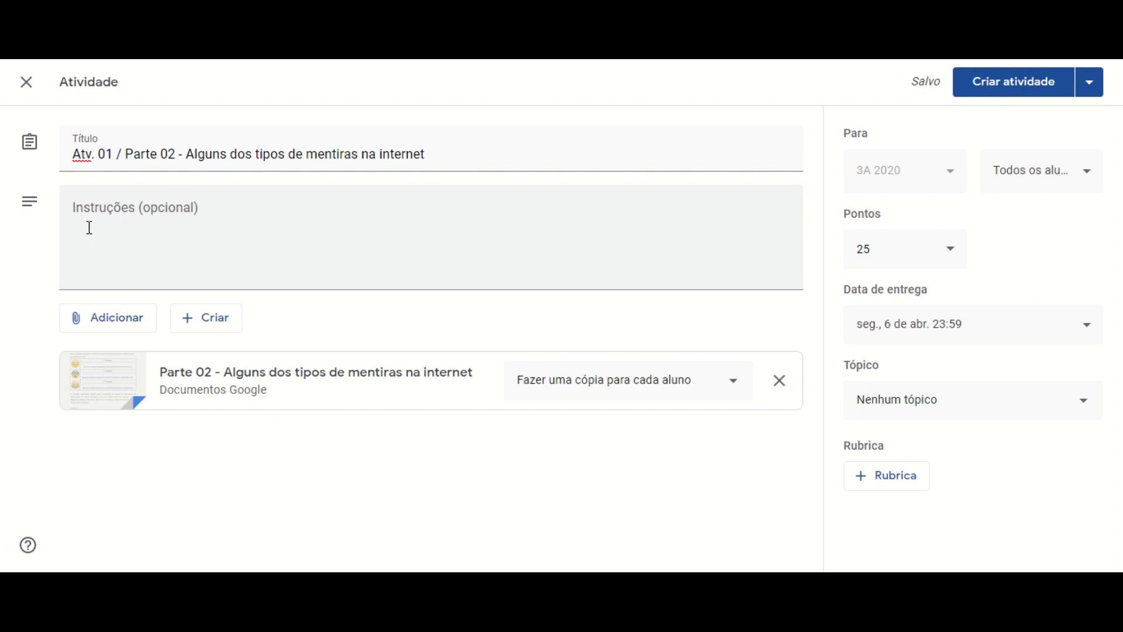
Enter "Exemplo" as the instructions of the Atv. 01 / Parte 02 activity
left_click(171, 220)
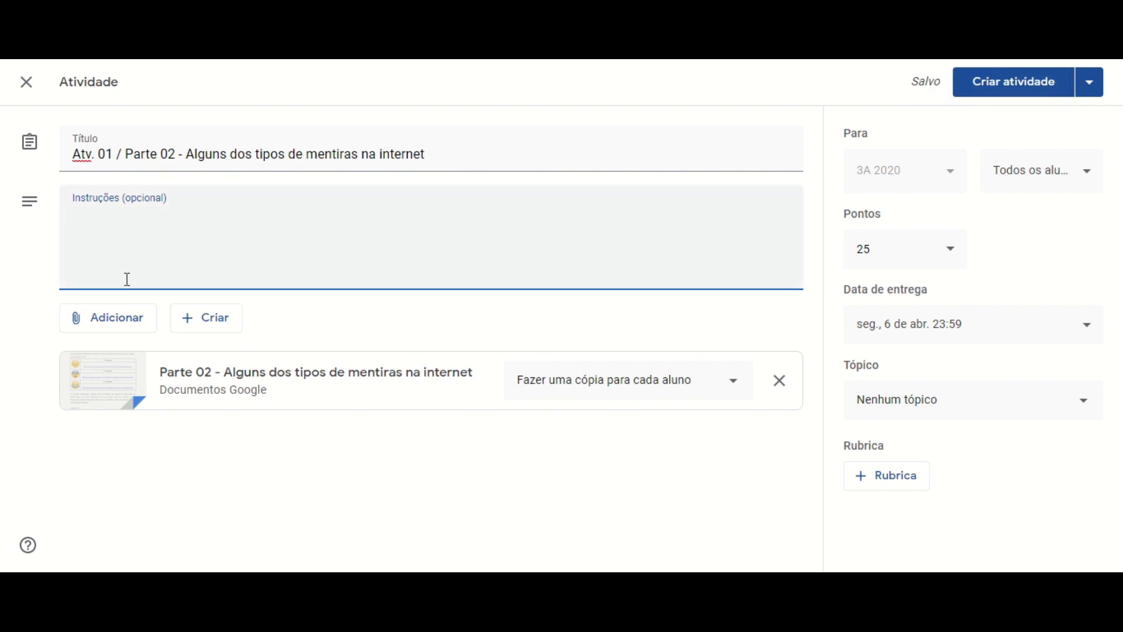
type("Exemplo")
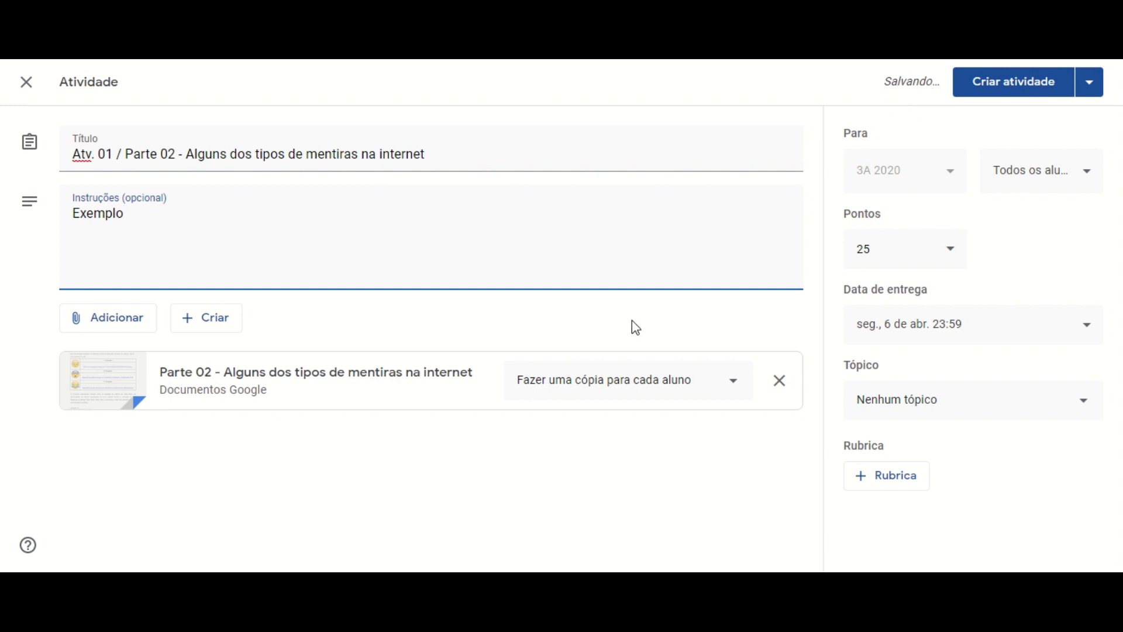
left_click(592, 476)
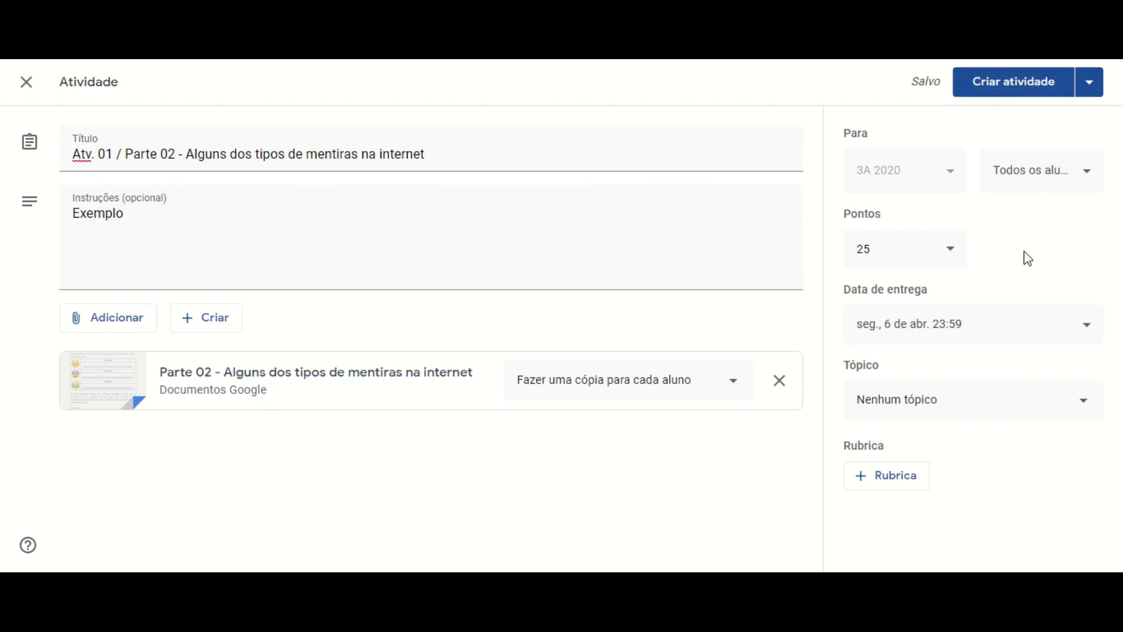
Schedule the Atv. 01 / Parte 02 activity for publication on 30 March 2020 at 08:00
left_click(1090, 83)
left_click(987, 113)
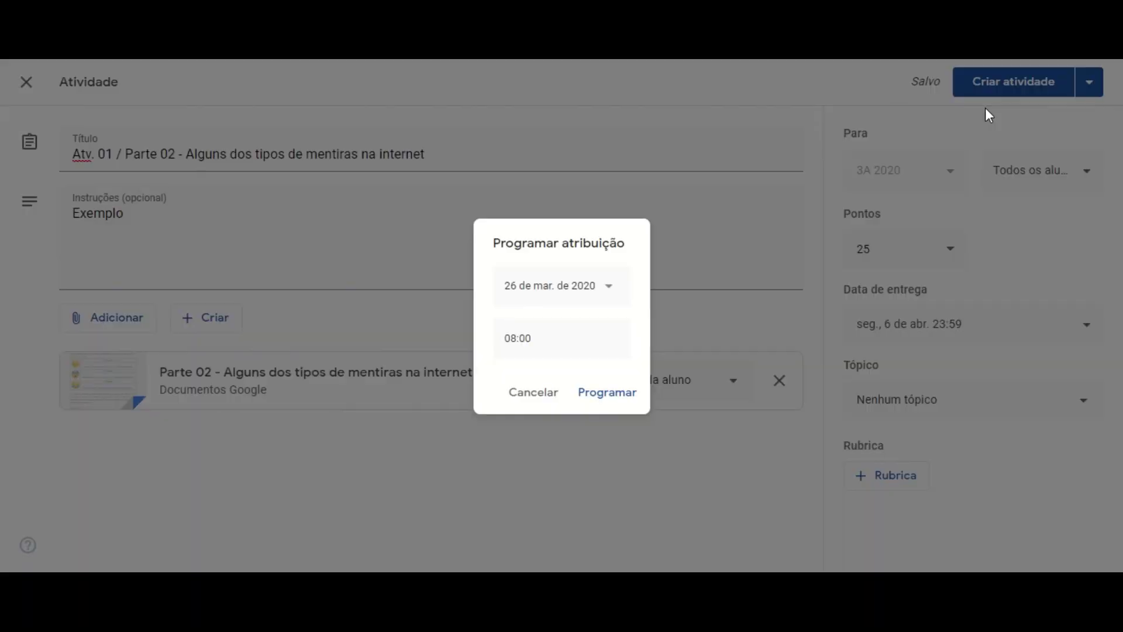
left_click(594, 292)
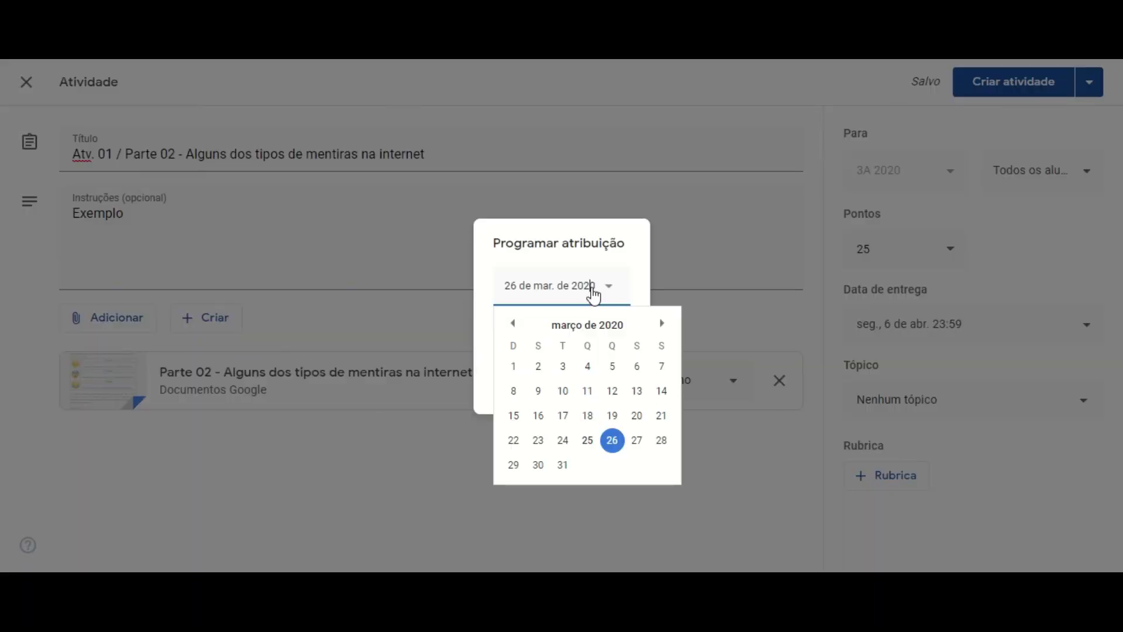
left_click(538, 465)
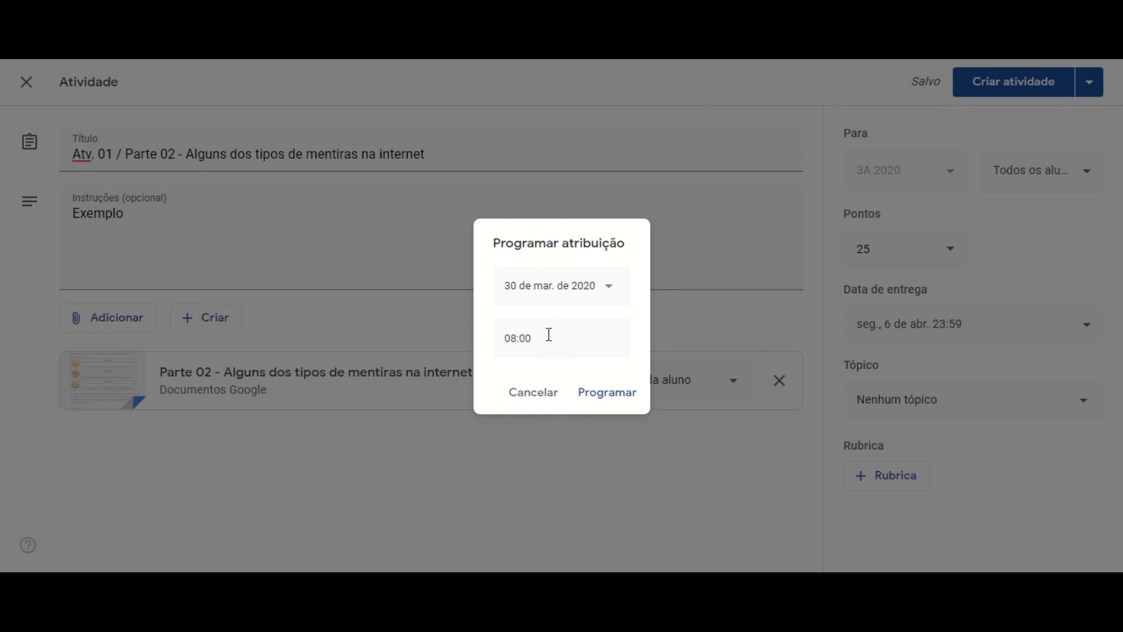
left_click(608, 393)
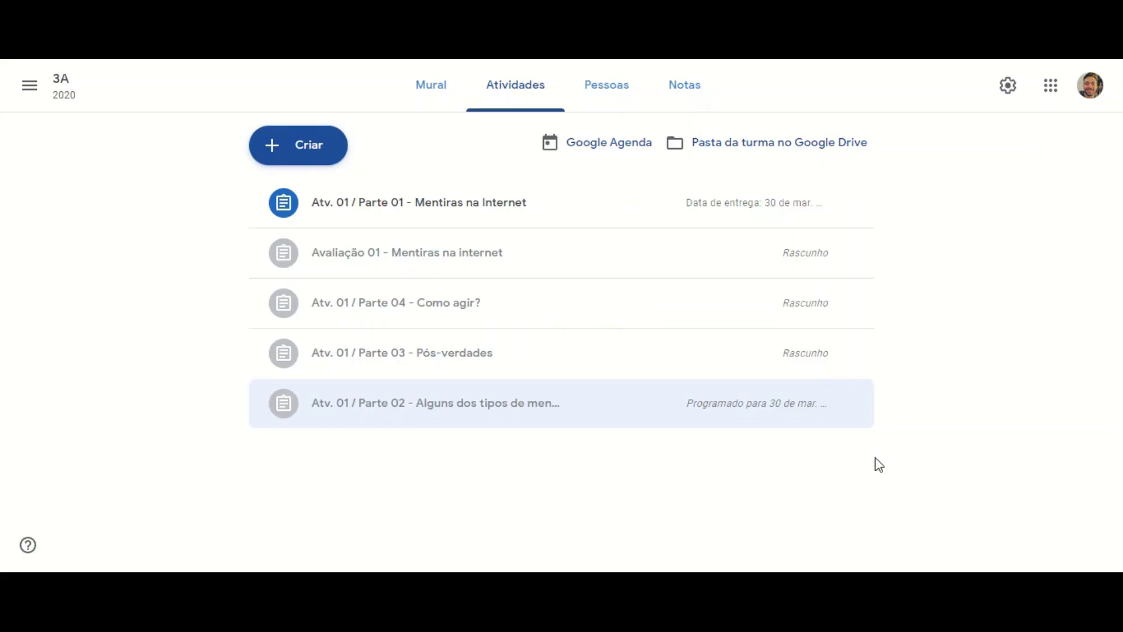
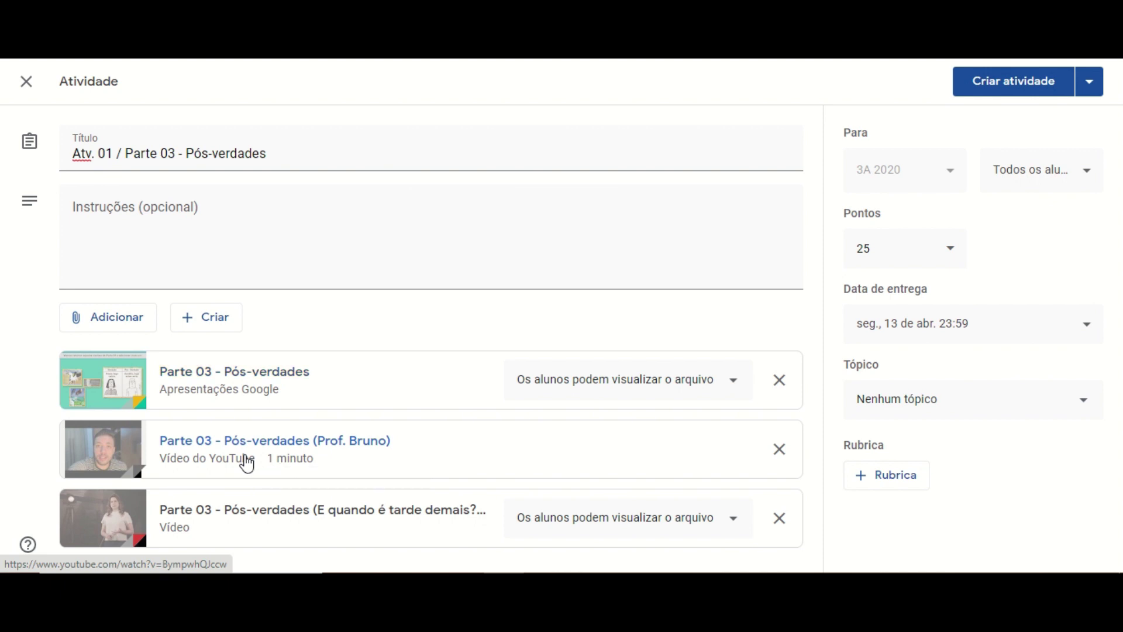
Preview the teacher's YouTube video attached to the Atv. 01 / Parte 03 activity and close the preview
left_click(245, 461)
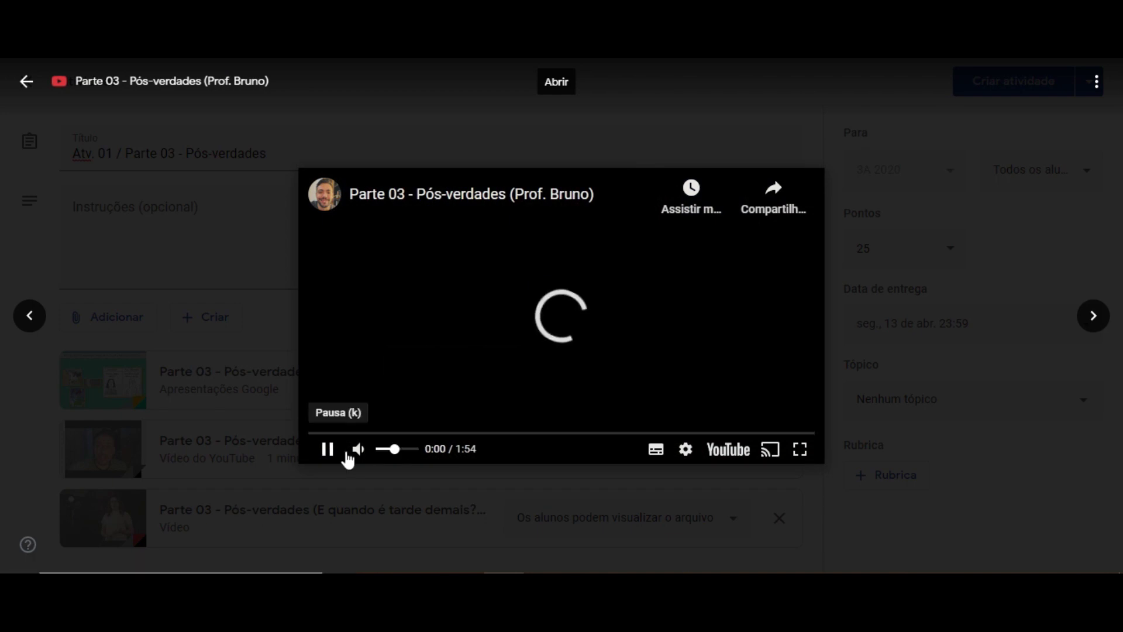
left_click(327, 450)
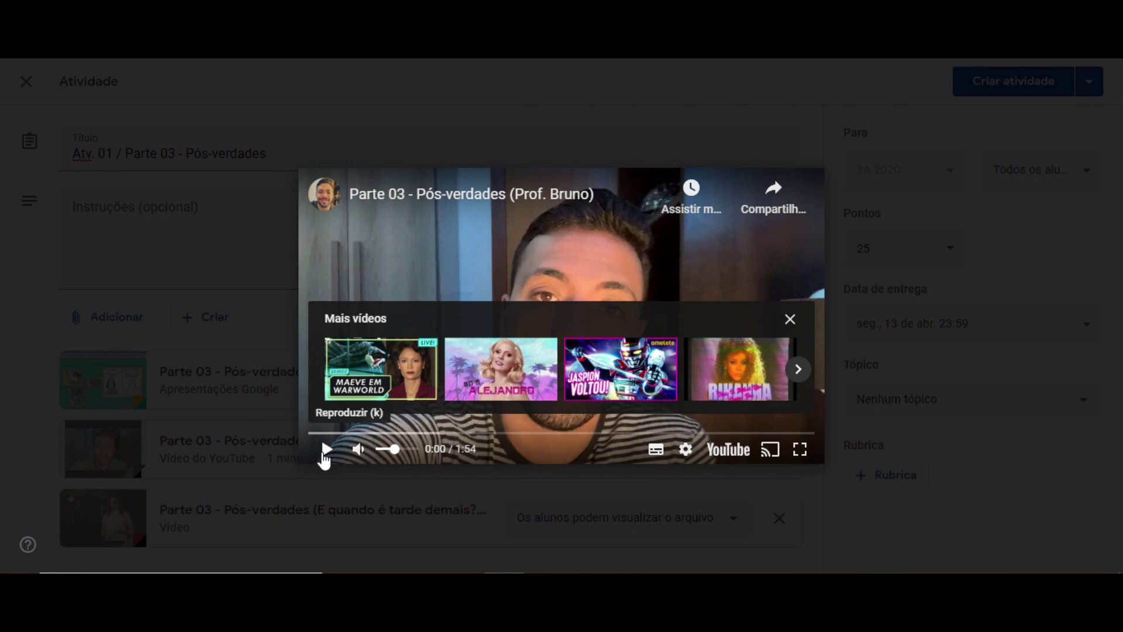
left_click(326, 450)
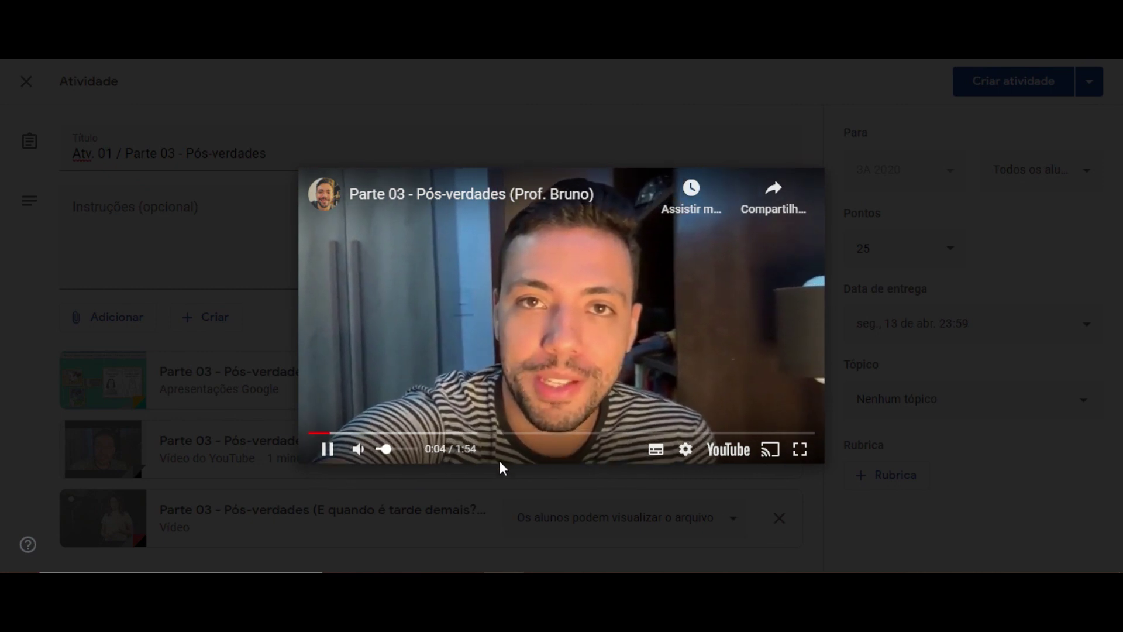
left_click(372, 467)
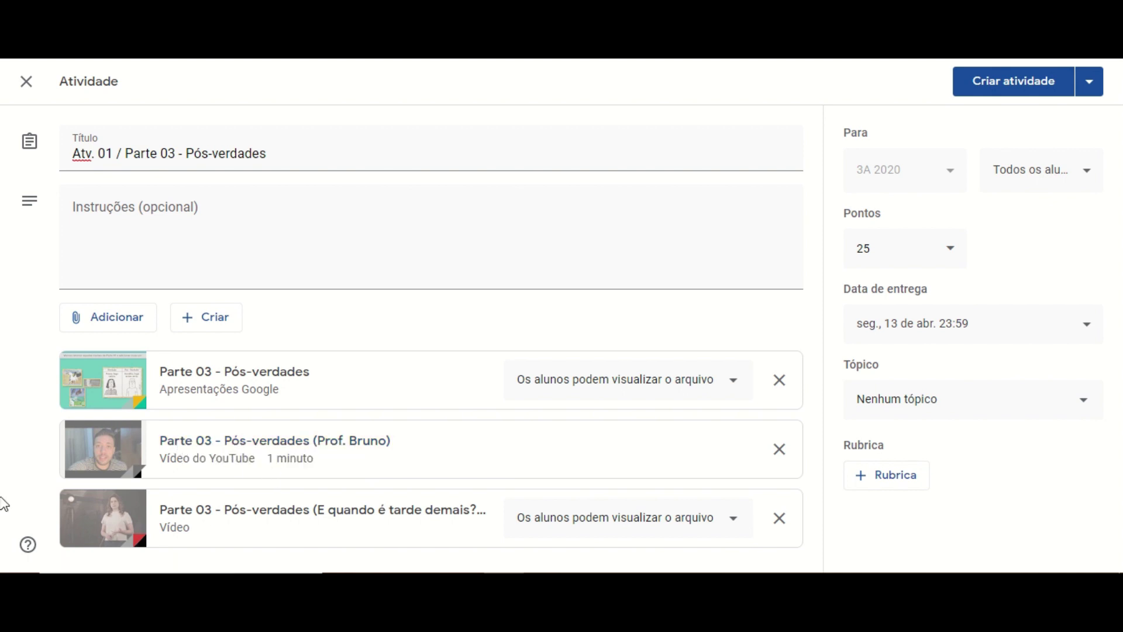
Preview the "Parte 03 - Pós-verdades (E quando é tarde demais?)" video attached to the activity and close the preview
left_click(250, 524)
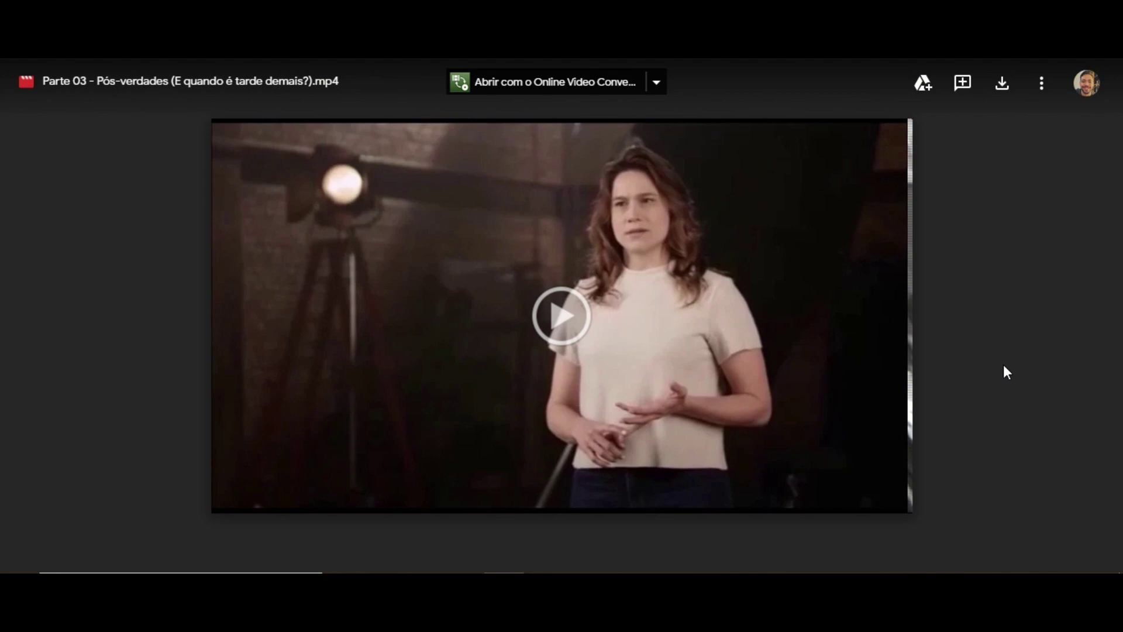
left_click(1006, 371)
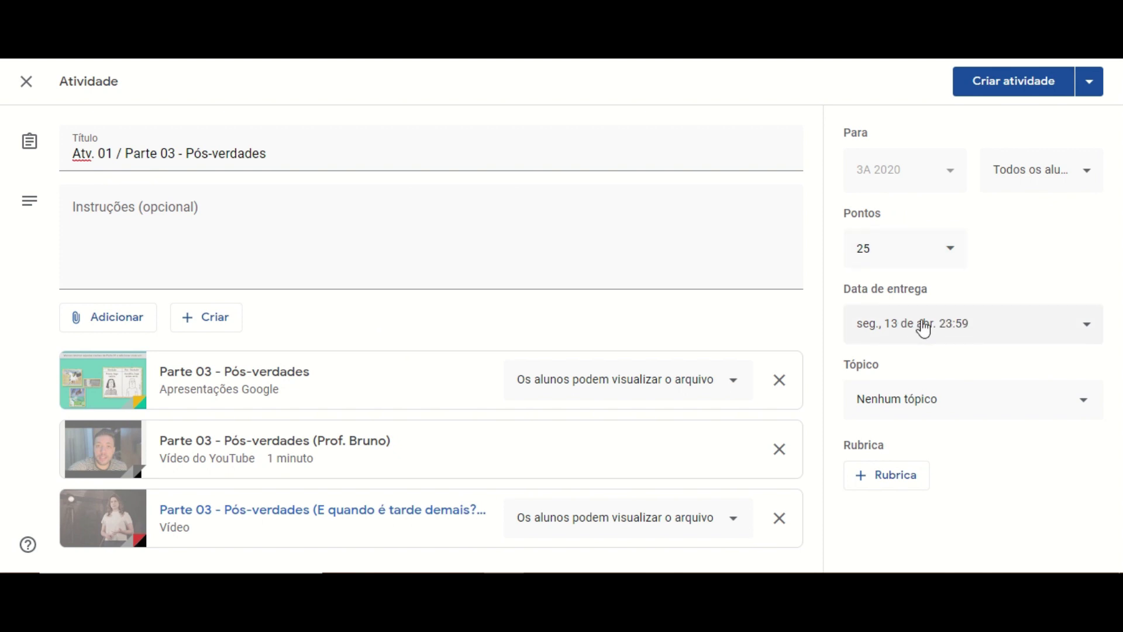
Schedule the Atv. 01 / Parte 03 activity for publication on 6 April 2020 at 08:00 and collapse its entry in the activity list
left_click(1090, 81)
left_click(1021, 112)
left_click(600, 289)
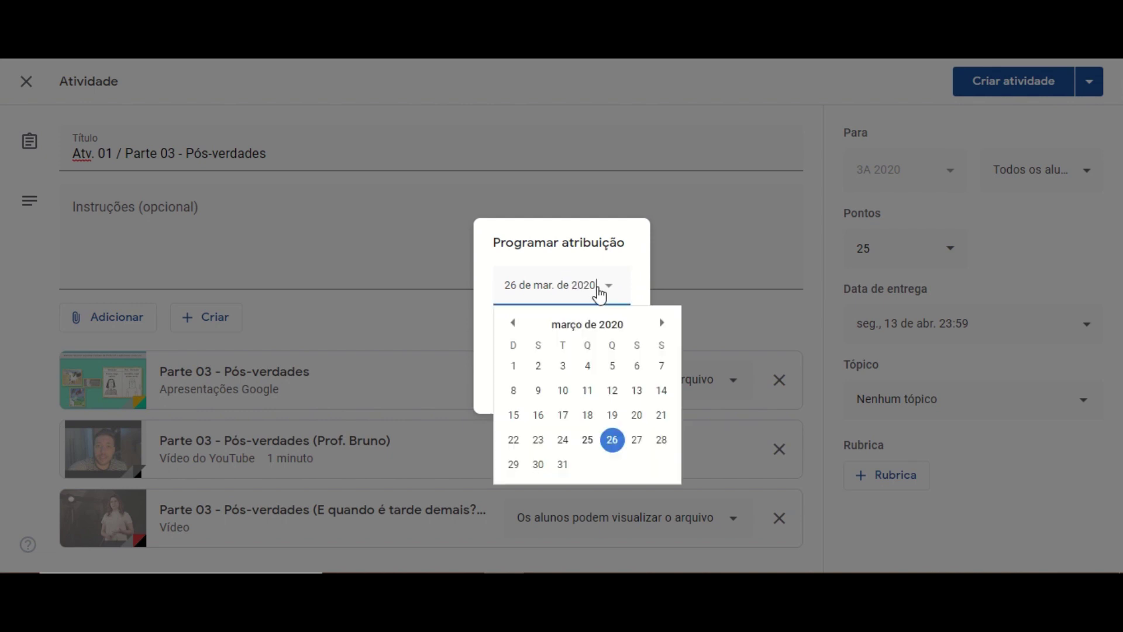
left_click(661, 323)
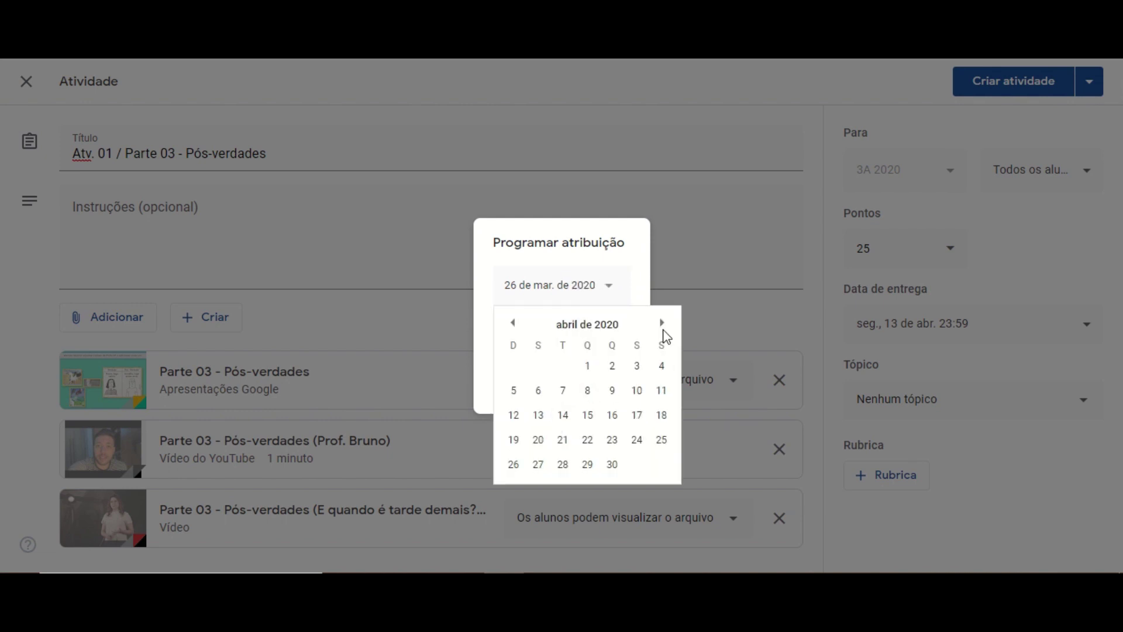
left_click(539, 391)
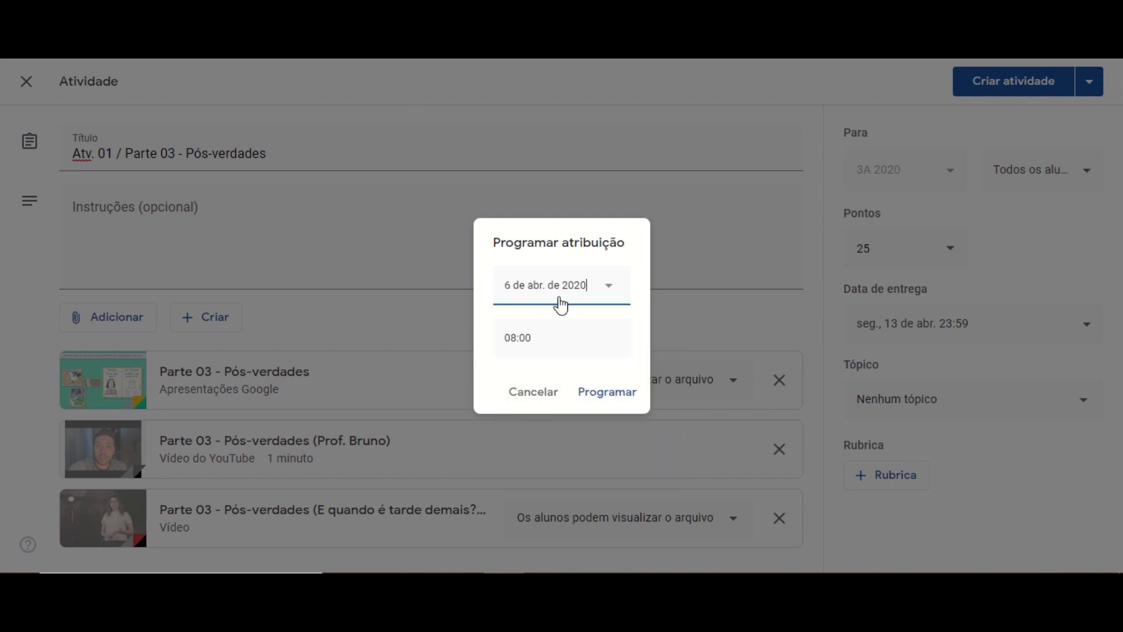
left_click(615, 394)
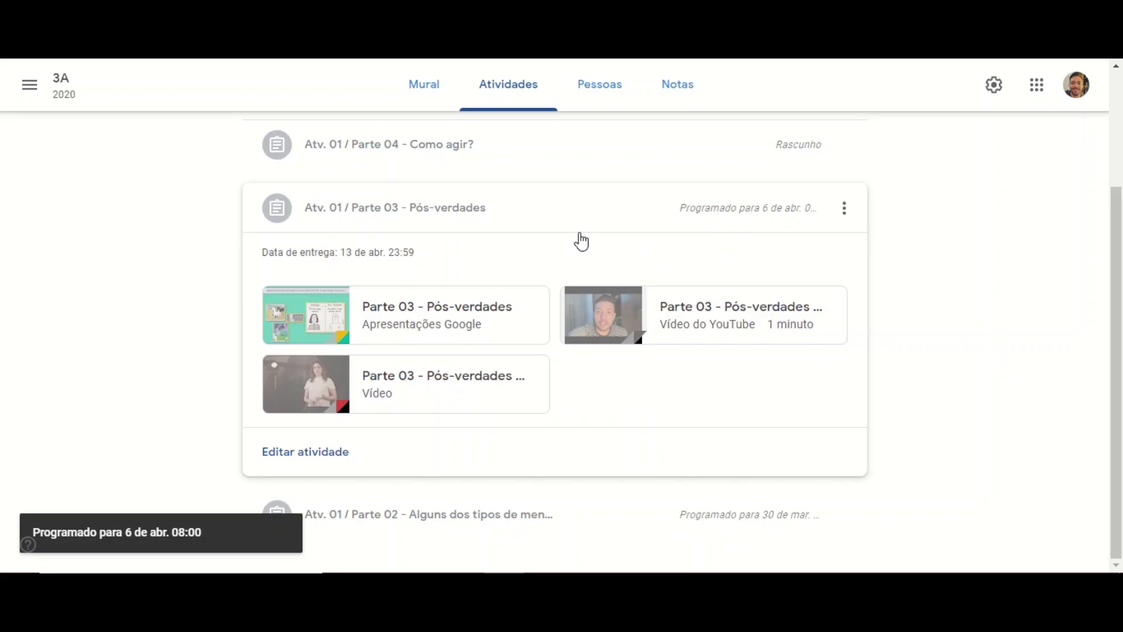
left_click(412, 218)
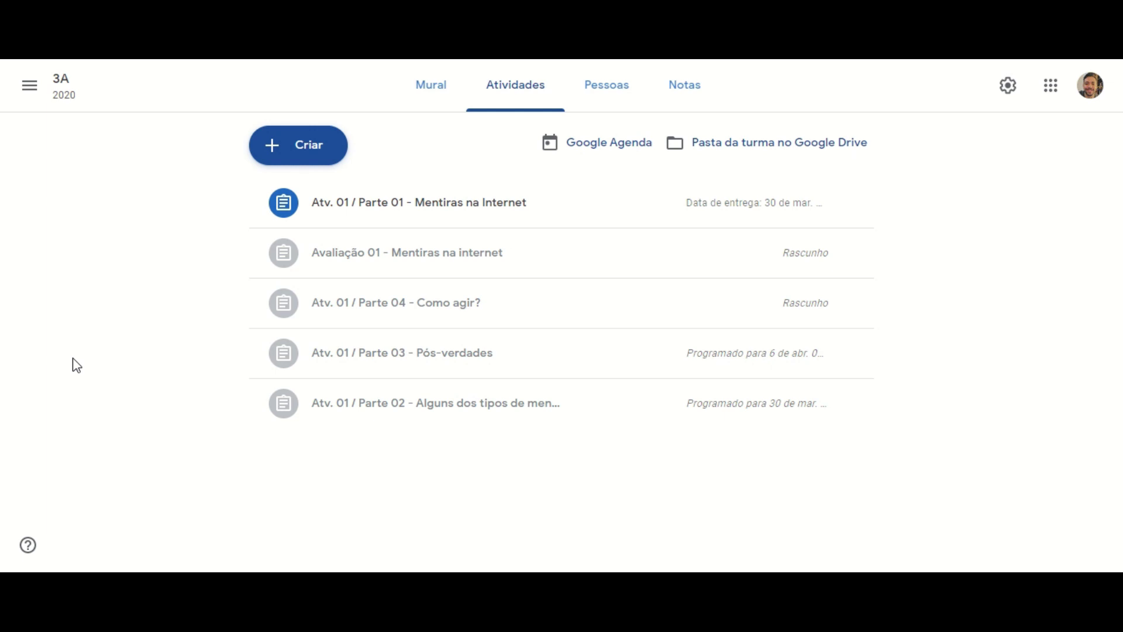
Open the Atv. 01 / Parte 04 draft, look over the attachment types that can be created, and read its attached "Parte 04 - Como agir?" document
left_click(474, 319)
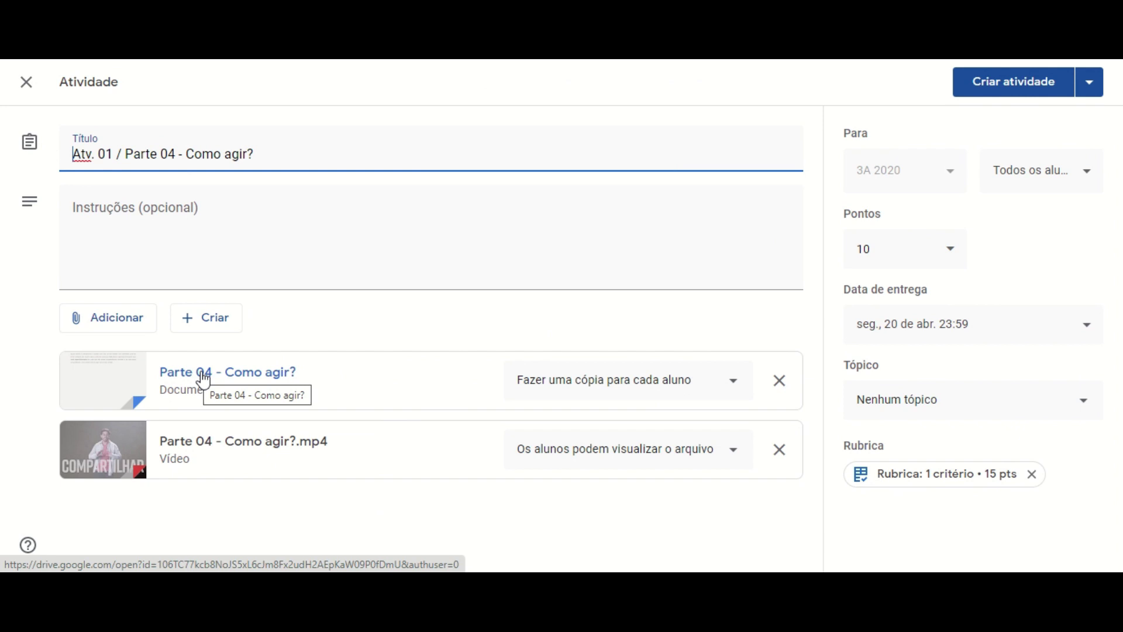
left_click(205, 310)
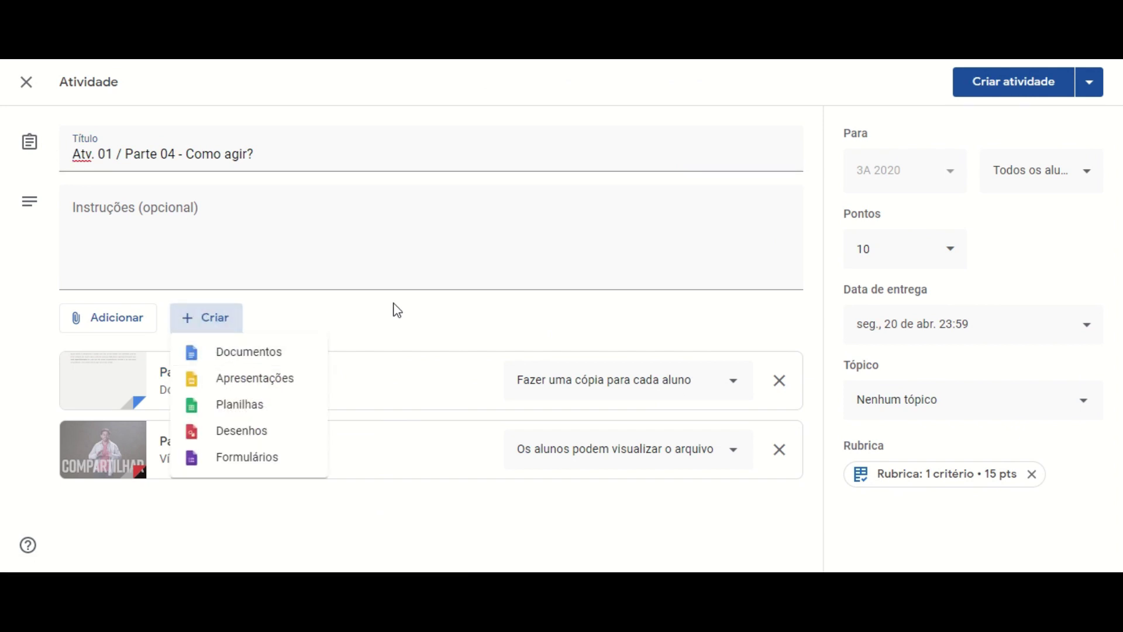
left_click(429, 317)
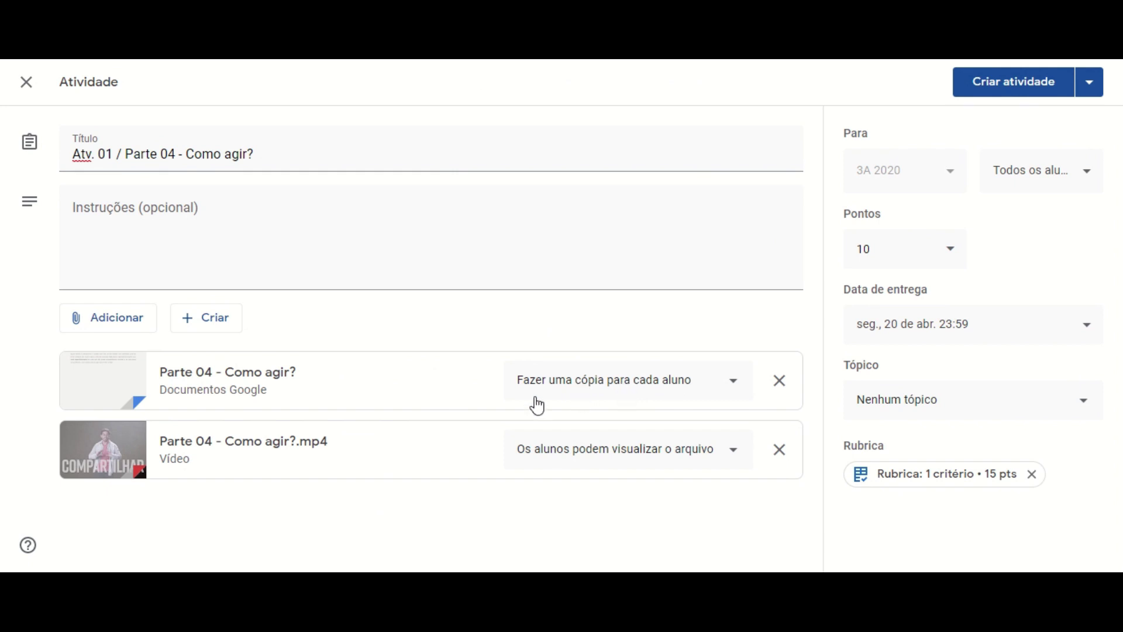
left_click(311, 404)
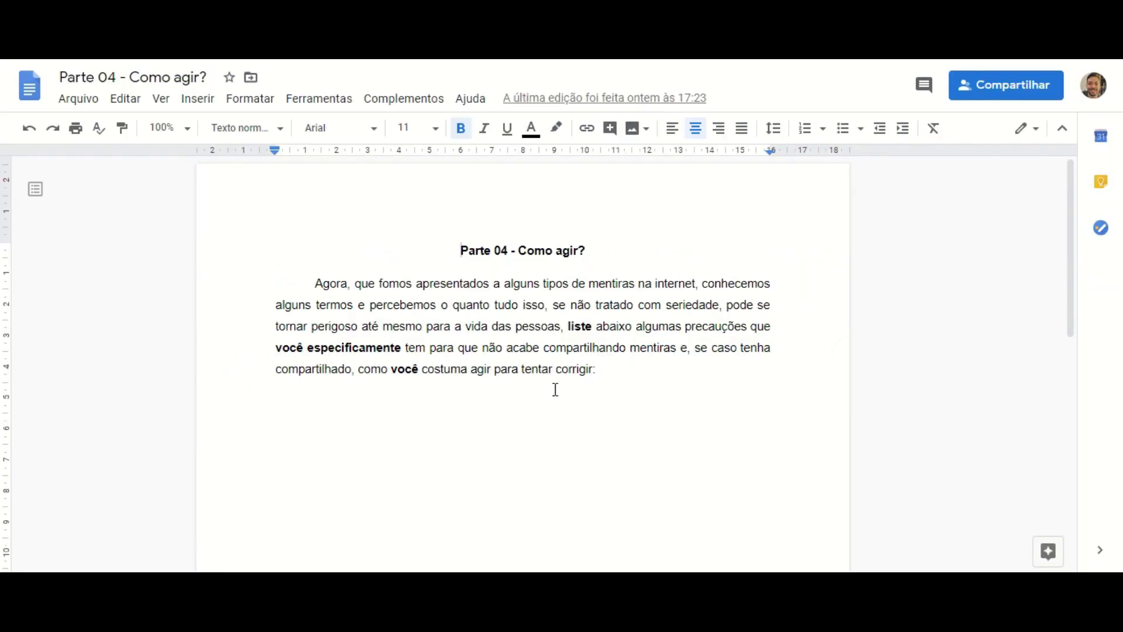
scroll(602, 400, "down", 2)
scroll(610, 410, "up", 2)
left_click(627, 397)
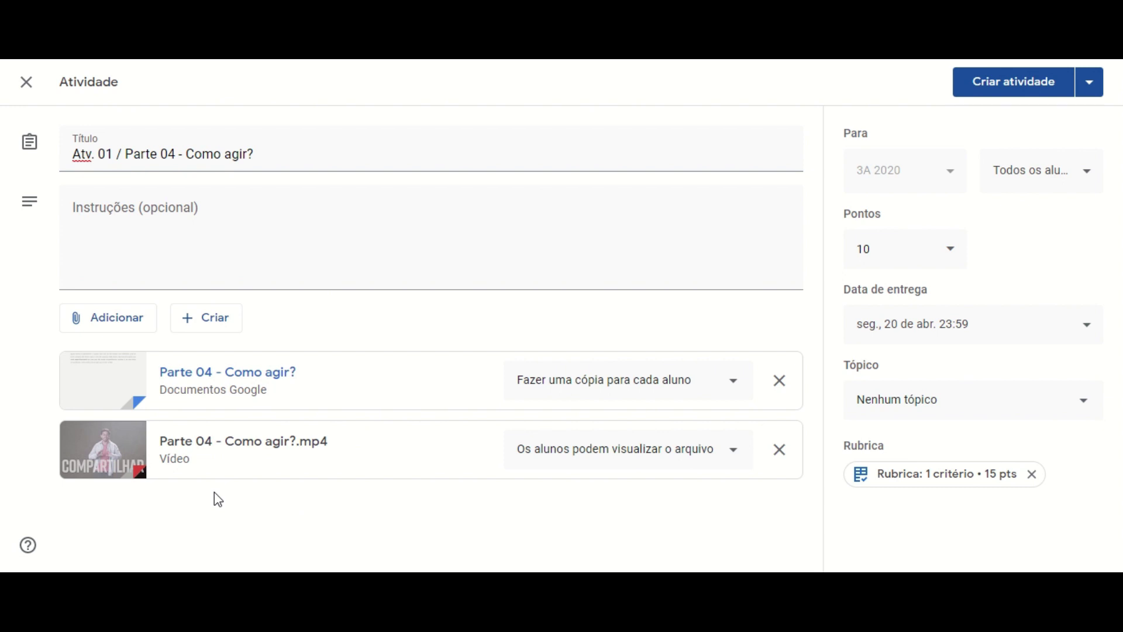
Preview the attached Parte 04 video and schedule the Atv. 01 / Parte 04 activity for publication on 13 April 2020 at 08:00
left_click(211, 453)
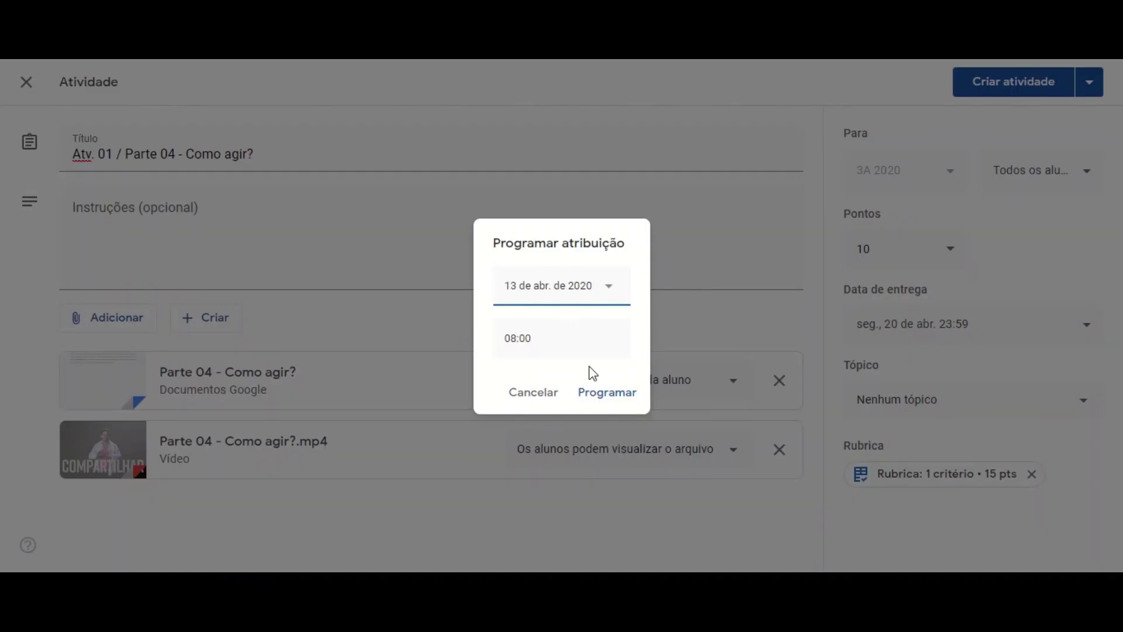
left_click(604, 393)
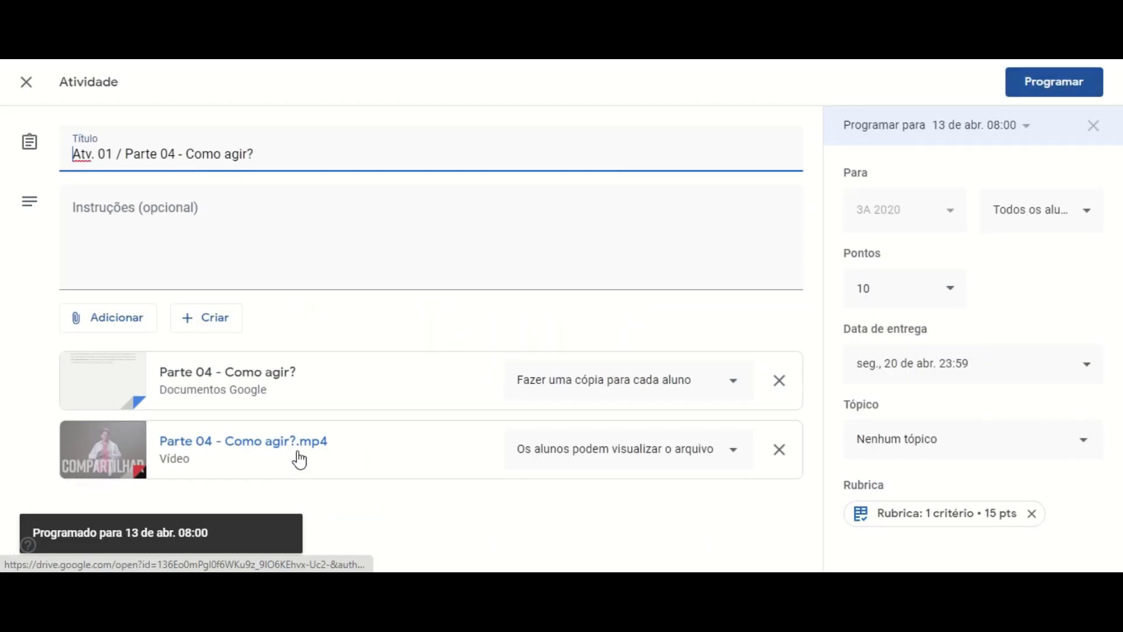
Open the rubric of the Atv. 01 / Parte 04 activity and examine the points, titles and descriptions of the Conceituação criterion's levels
left_click(918, 520)
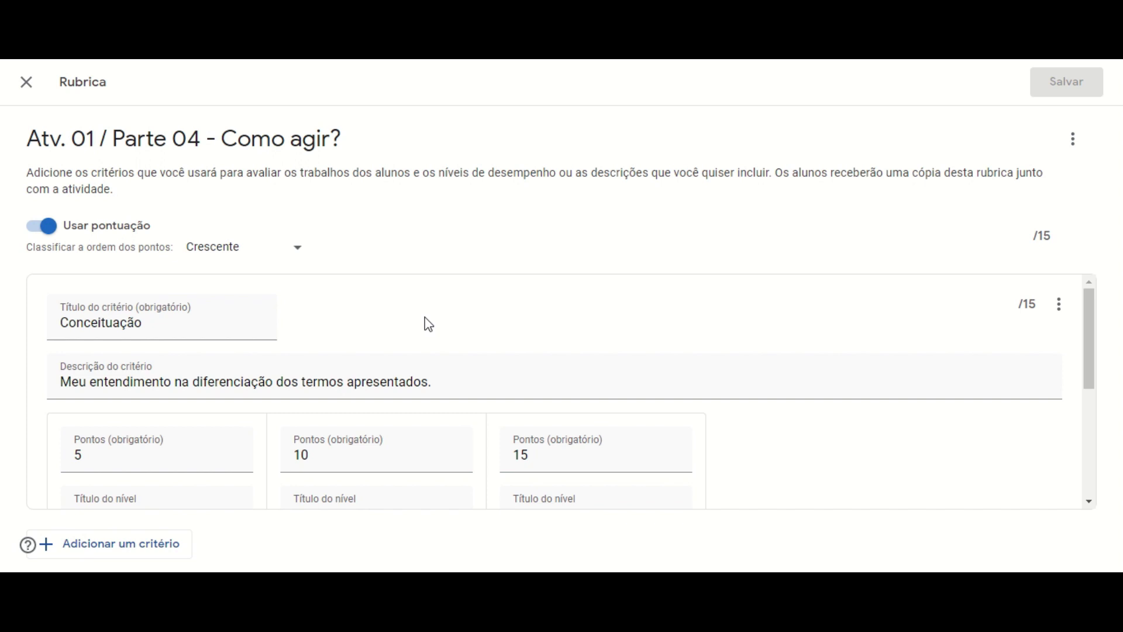
scroll(351, 348, "down", 2)
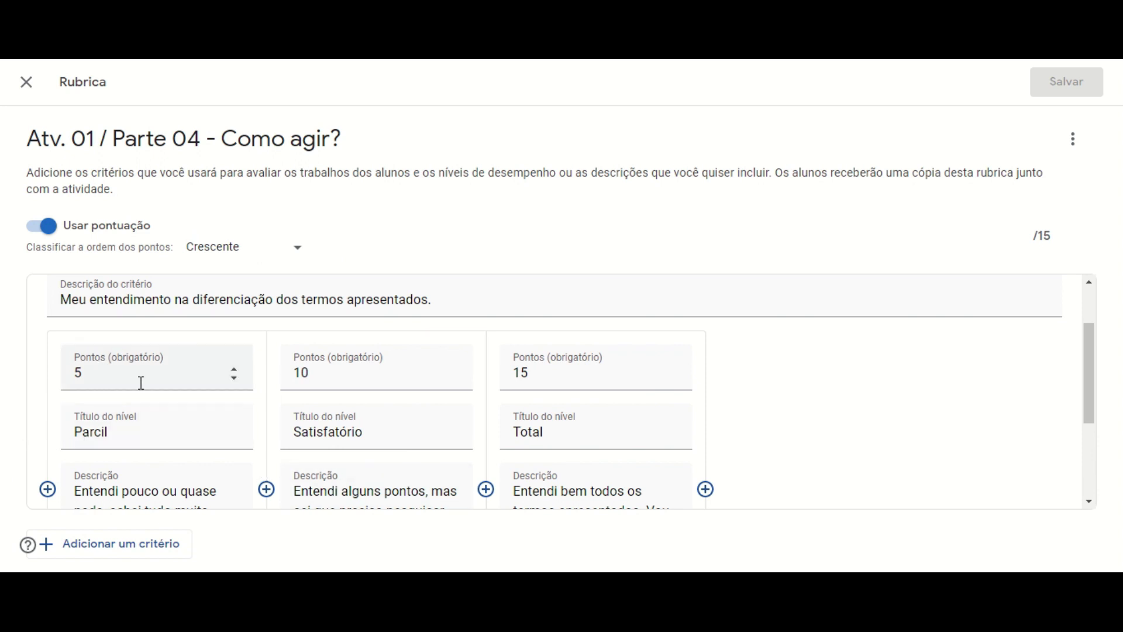
scroll(141, 383, "down", 1)
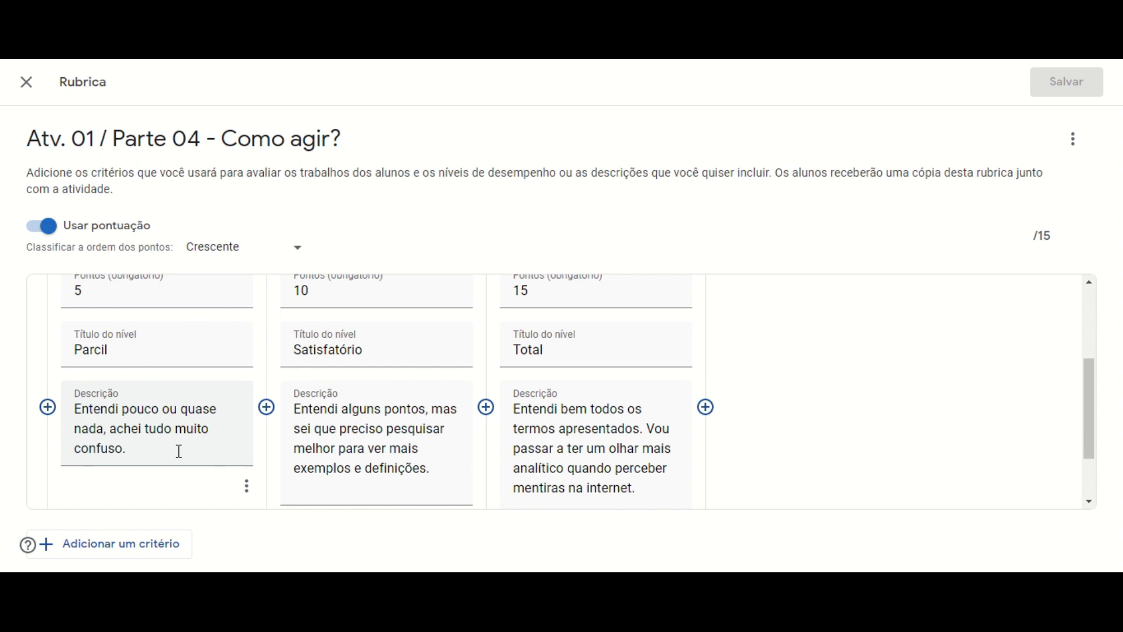
scroll(364, 459, "up", 1)
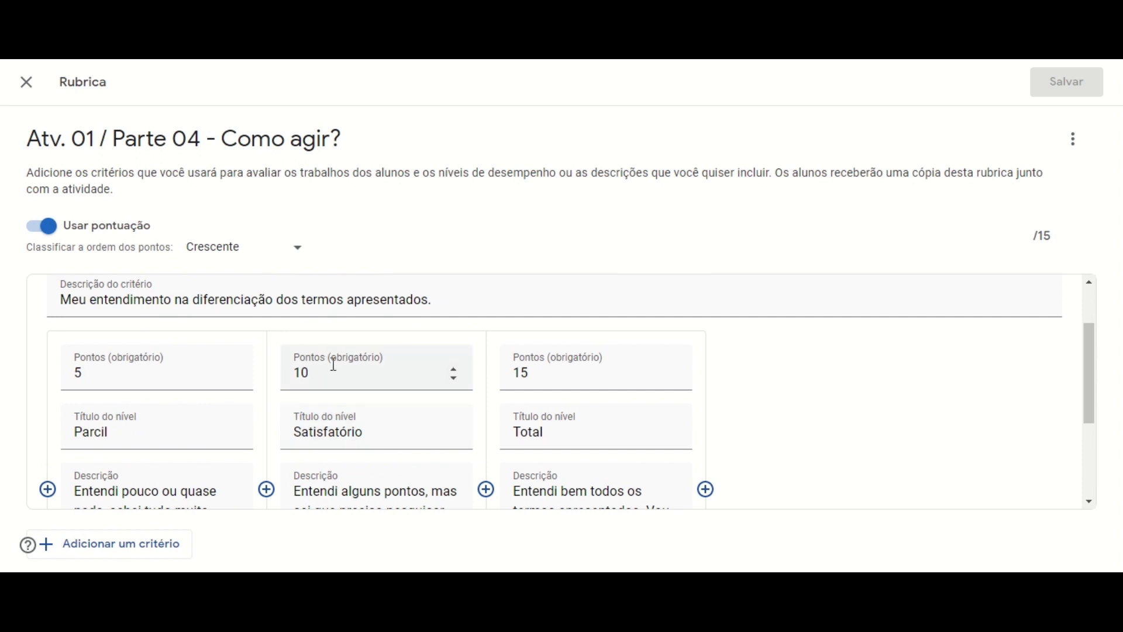
scroll(389, 429, "down", 3)
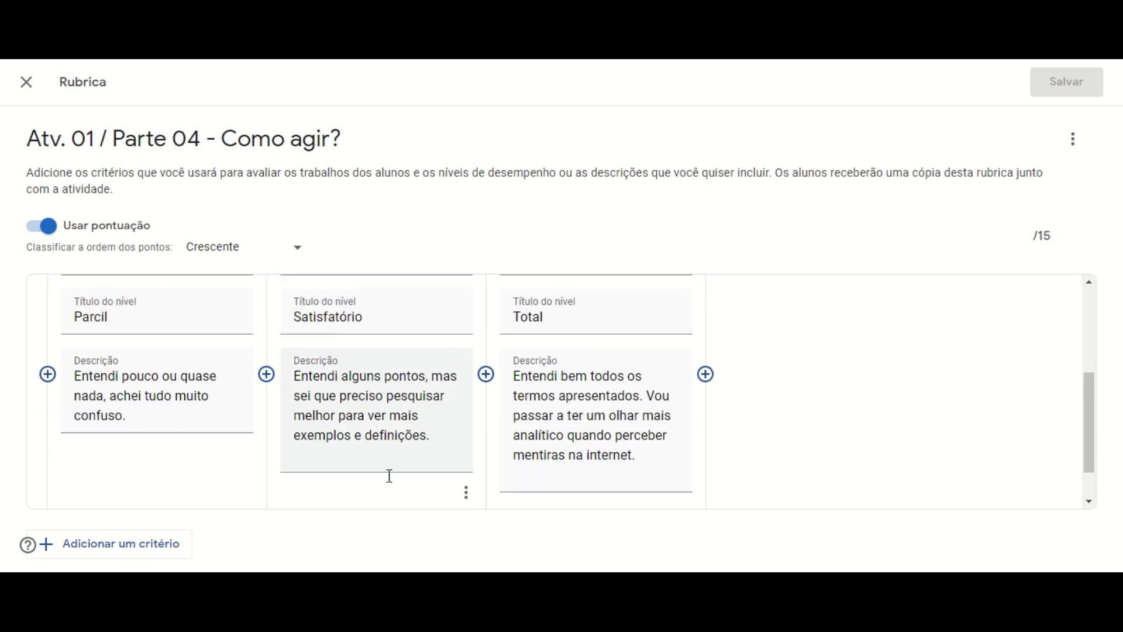
scroll(389, 477, "up", 1)
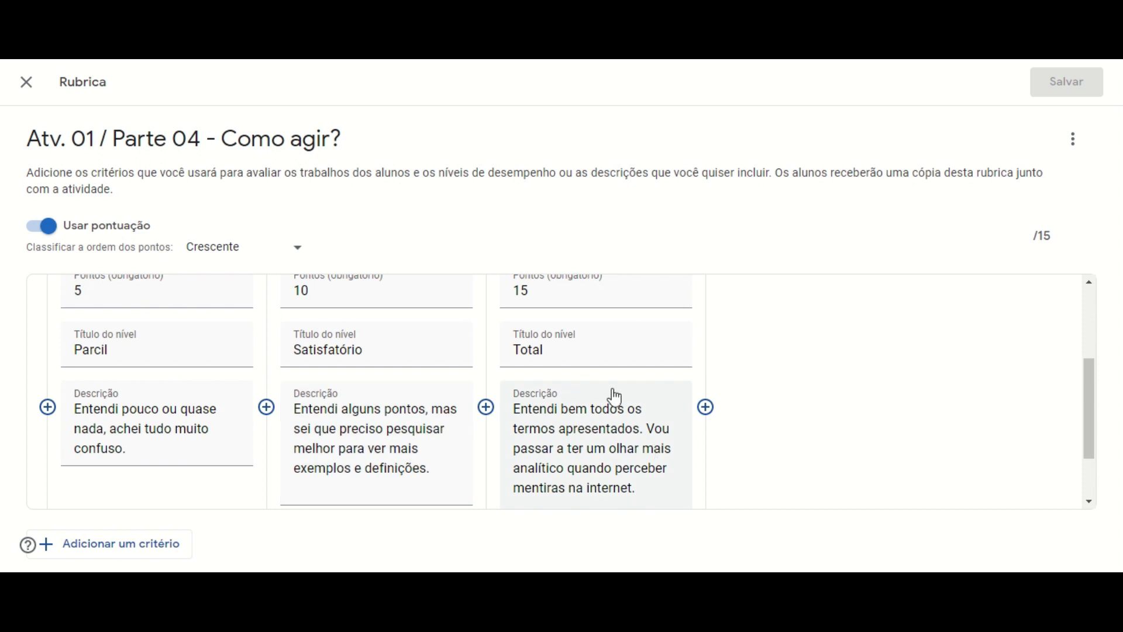
scroll(550, 362, "up", 1)
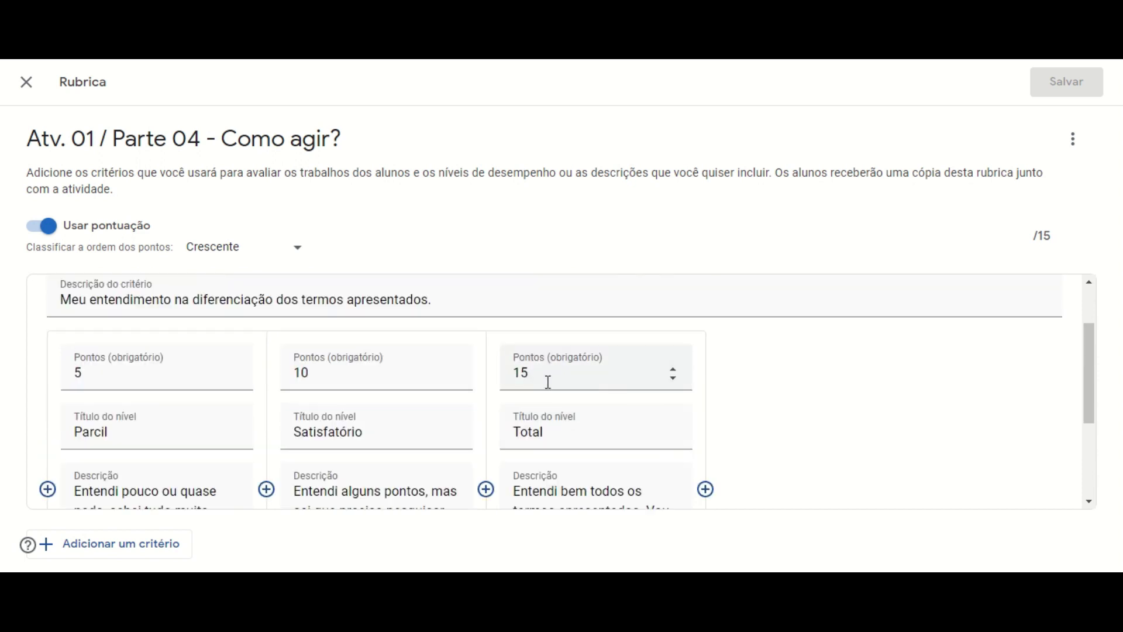
scroll(560, 391, "down", 2)
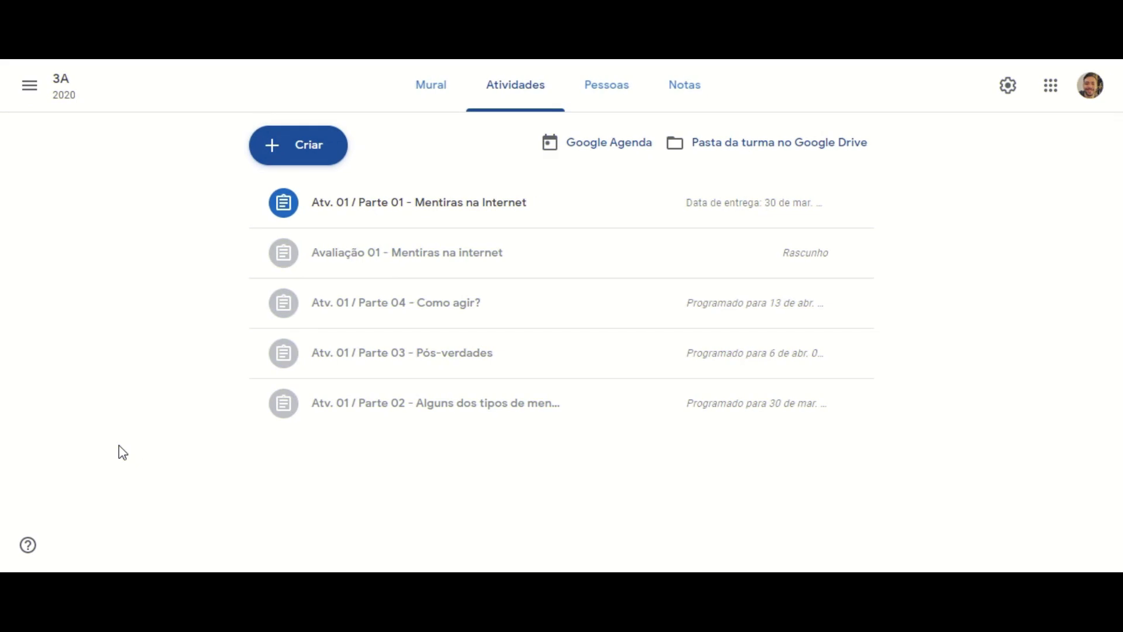
Open the form attached to the "Avaliação 01 - Mentiras na internet" draft and read questions 01 and 02 with their answer options and points
left_click(366, 258)
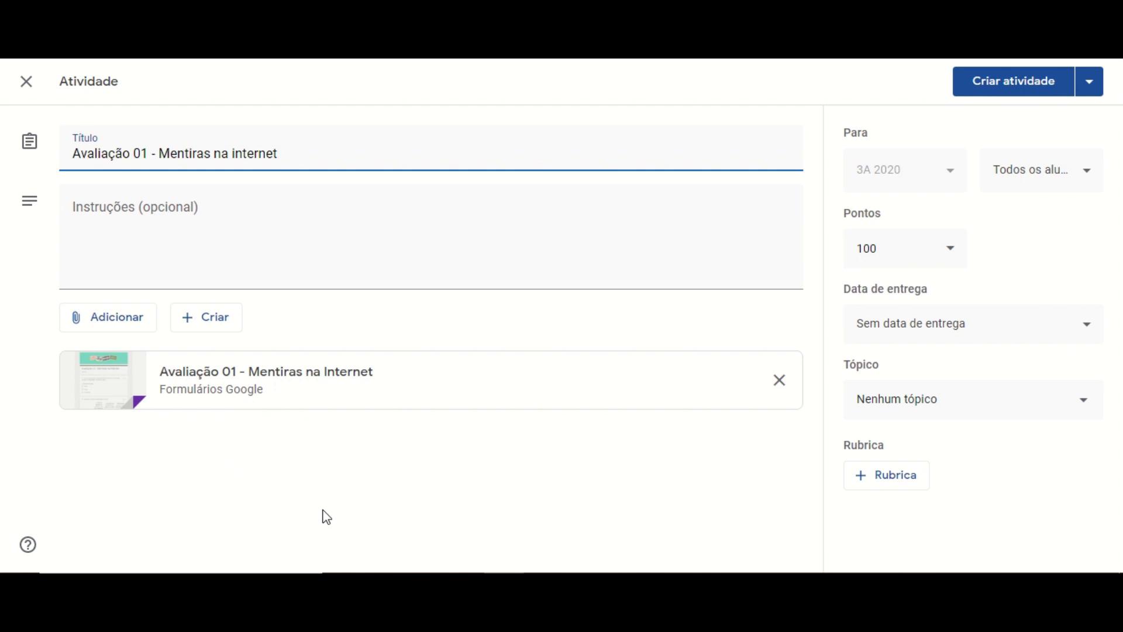
left_click(185, 383)
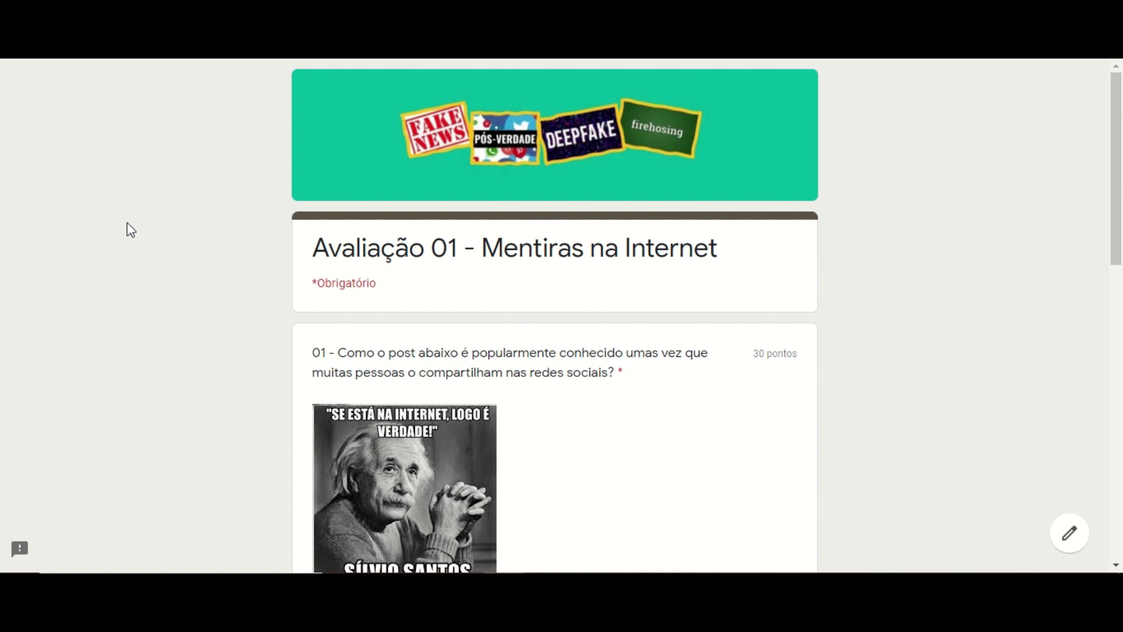
scroll(249, 289, "down", 4)
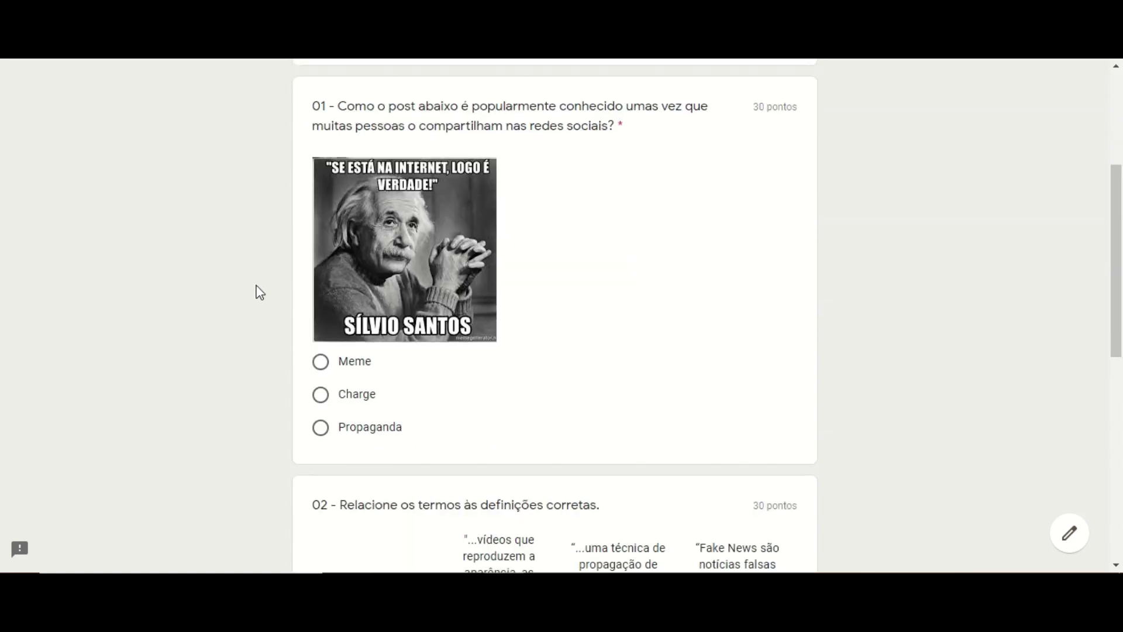
scroll(240, 271, "up", 4)
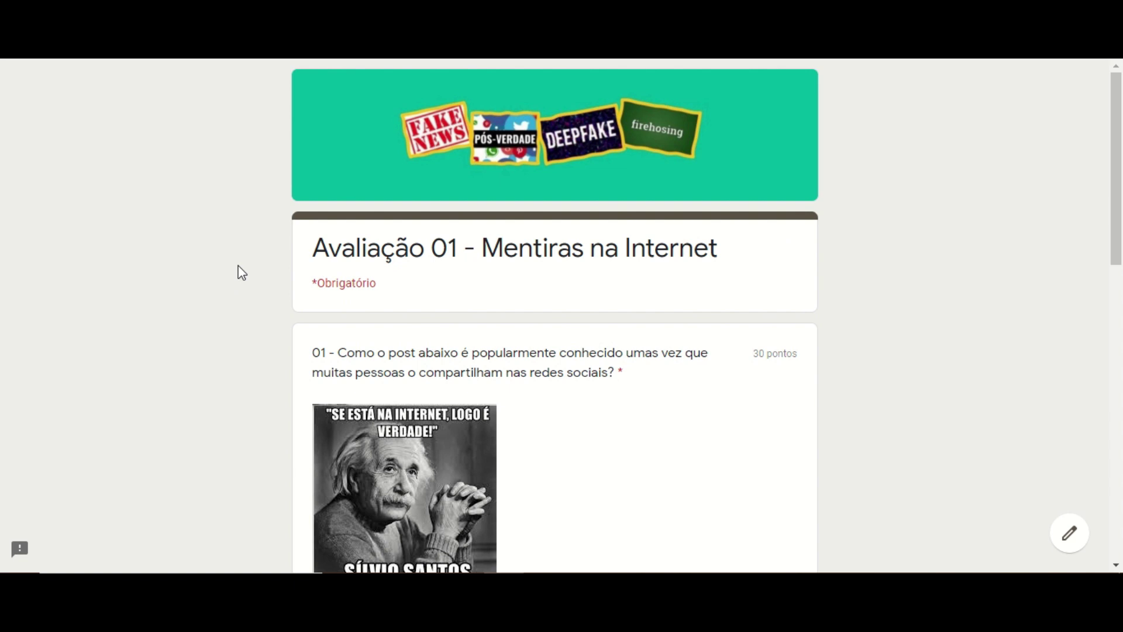
scroll(215, 311, "down", 1)
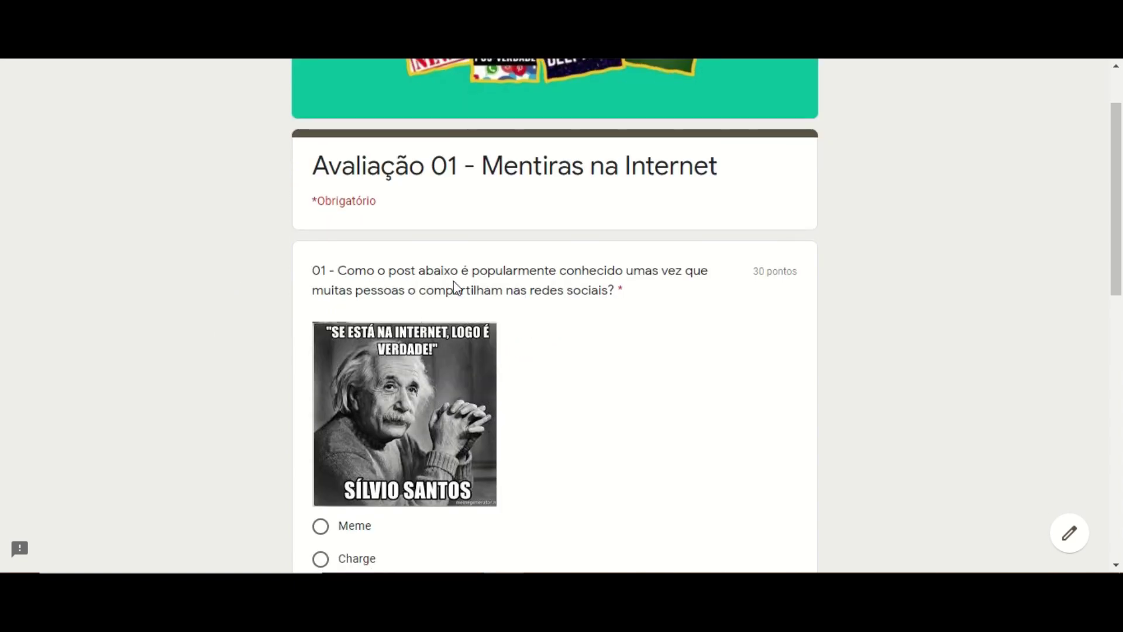
scroll(456, 319, "down", 1)
scroll(457, 319, "down", 1)
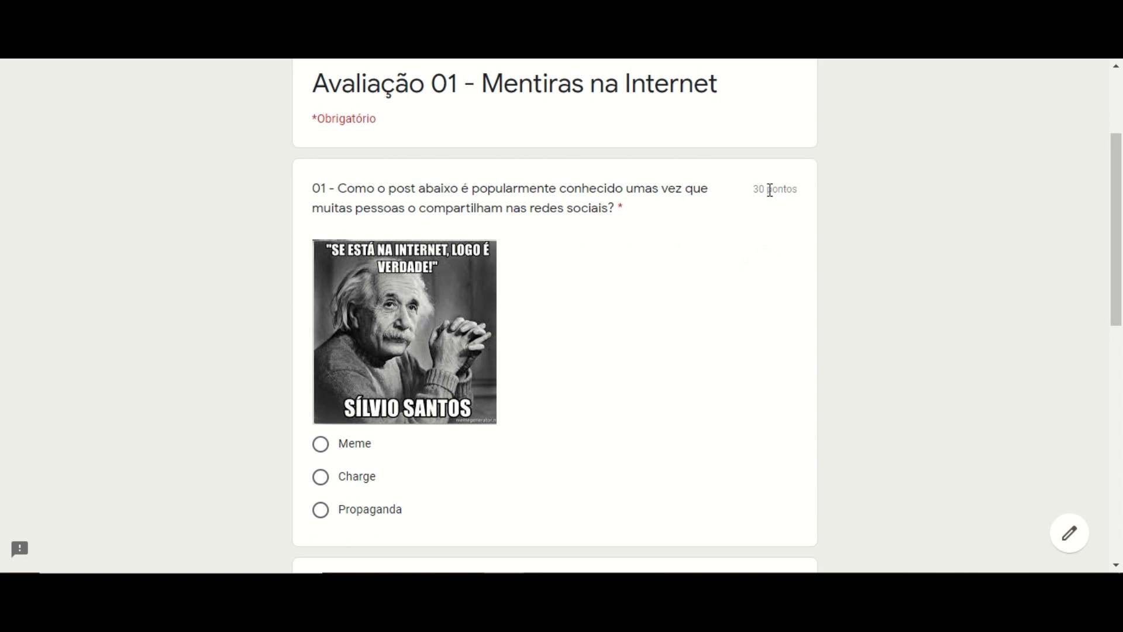
scroll(616, 335, "down", 1)
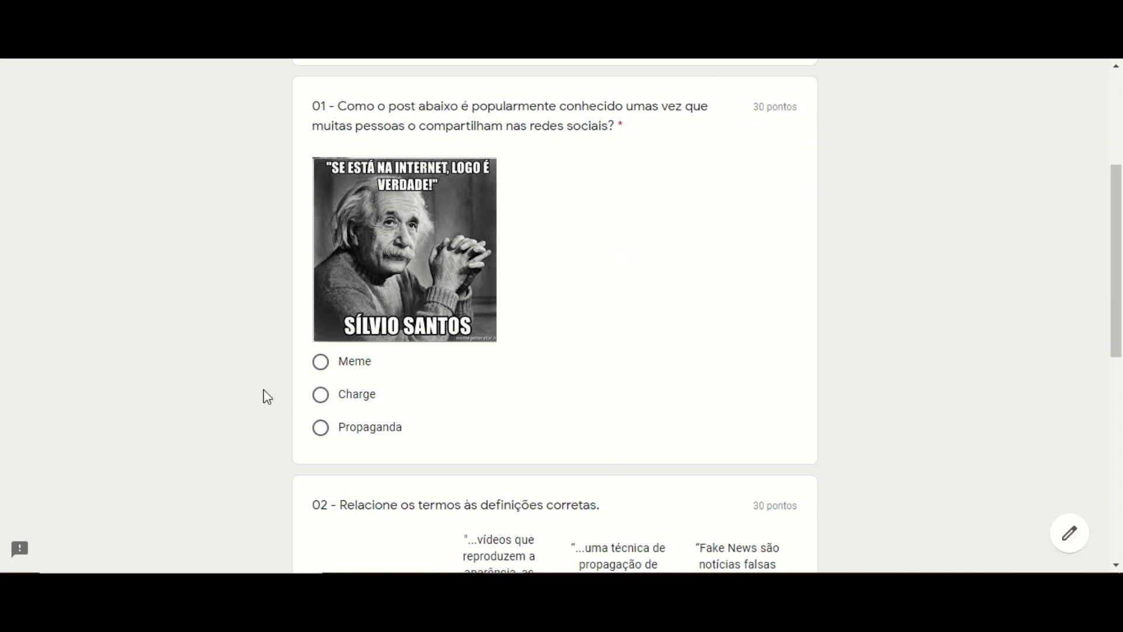
scroll(264, 393, "down", 4)
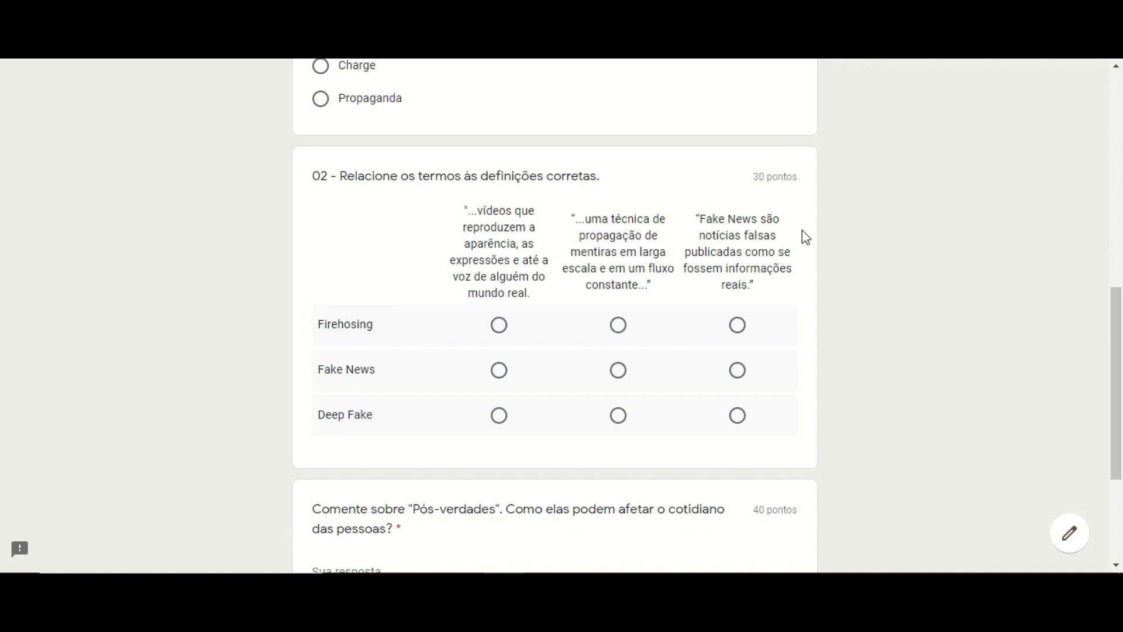
In question 02, match Firehosing to the realistic videos definition, Fake News to the false news definition and Deep Fake to the mass propagation technique
left_click(500, 327)
left_click(737, 372)
left_click(619, 416)
Examine the open question about "Pós-verdades" and its answer field, and review the form's questions again without submitting it
scroll(474, 391, "down", 3)
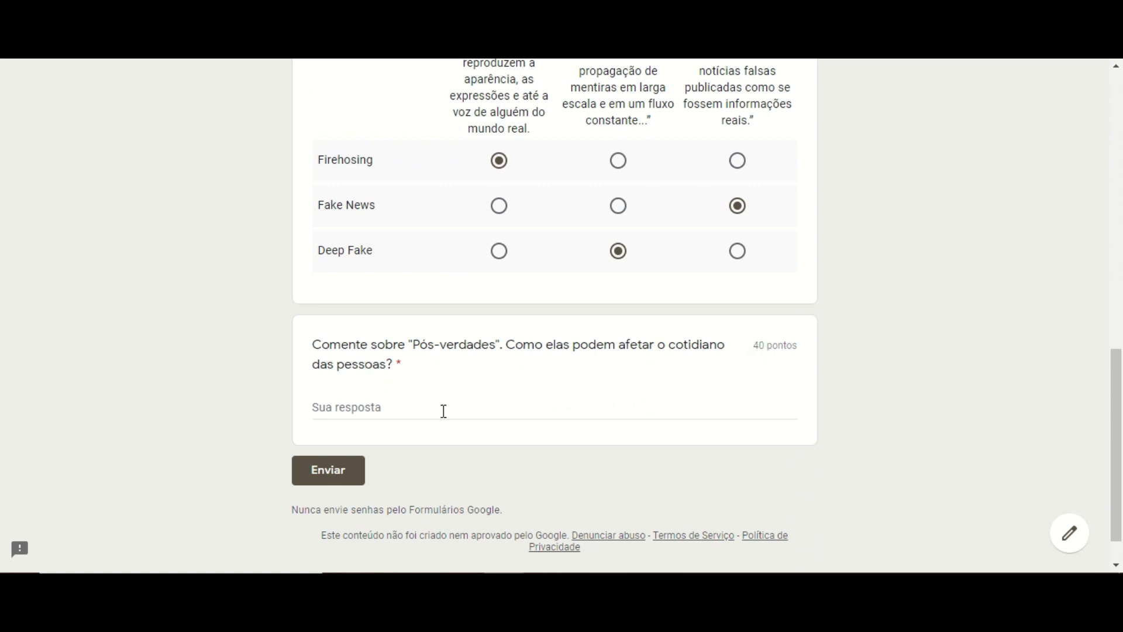
left_click(380, 408)
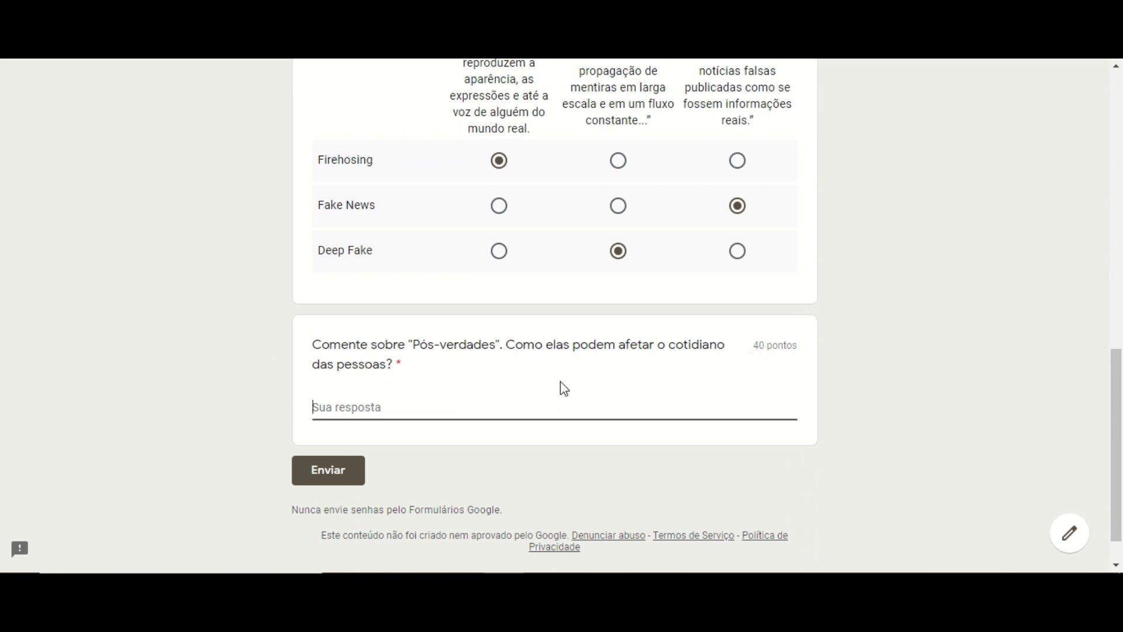
scroll(359, 392, "up", 1)
scroll(367, 389, "up", 9)
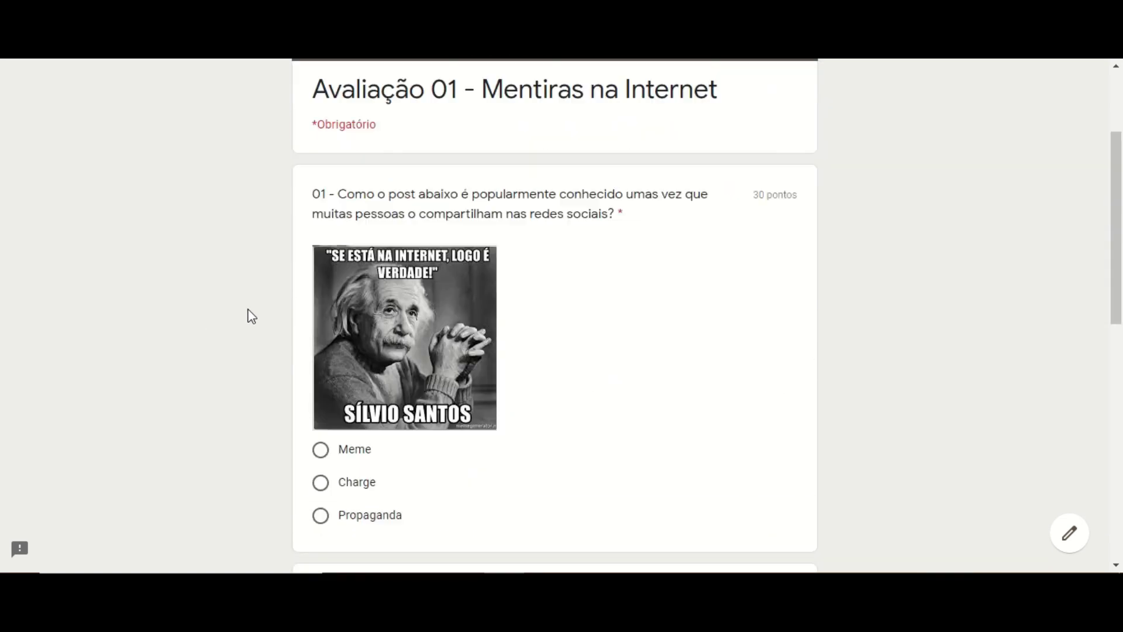
scroll(245, 316, "down", 7)
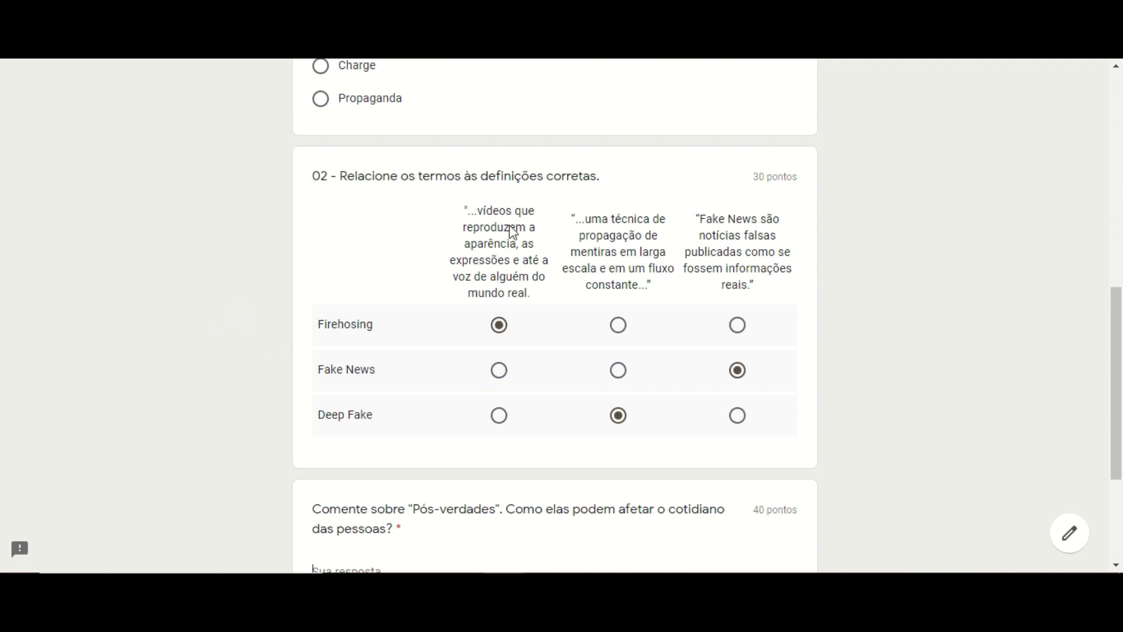
scroll(519, 326, "down", 4)
left_click(518, 354)
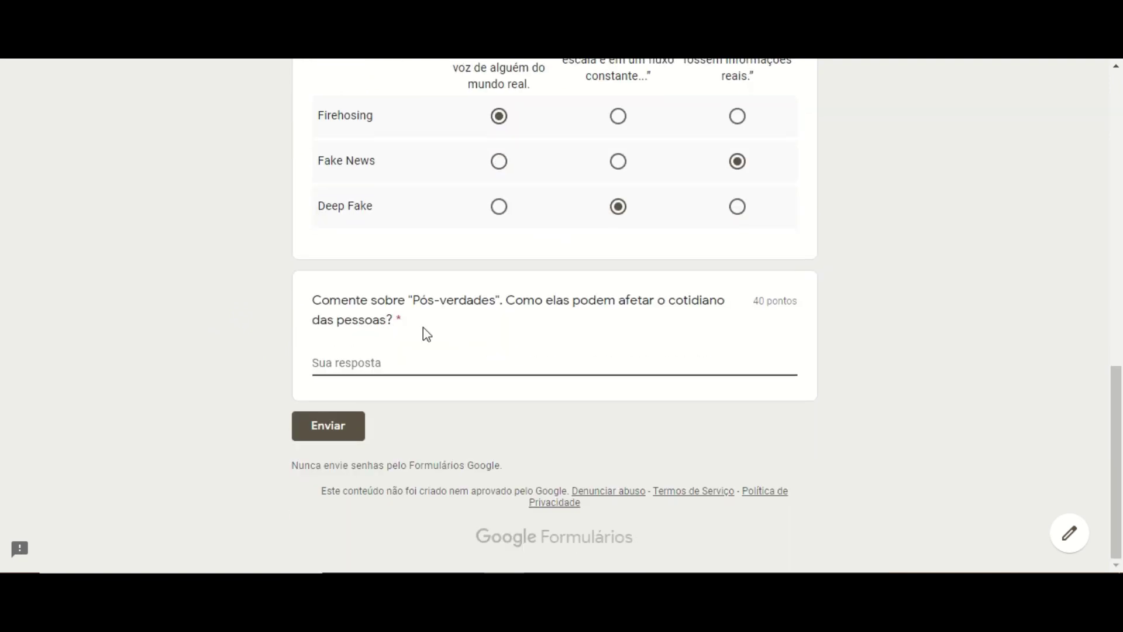
Schedule the "Avaliação 01 - Mentiras na internet" assignment for 21 April 2020 at 08:00
scroll(188, 331, "up", 3)
scroll(189, 331, "up", 3)
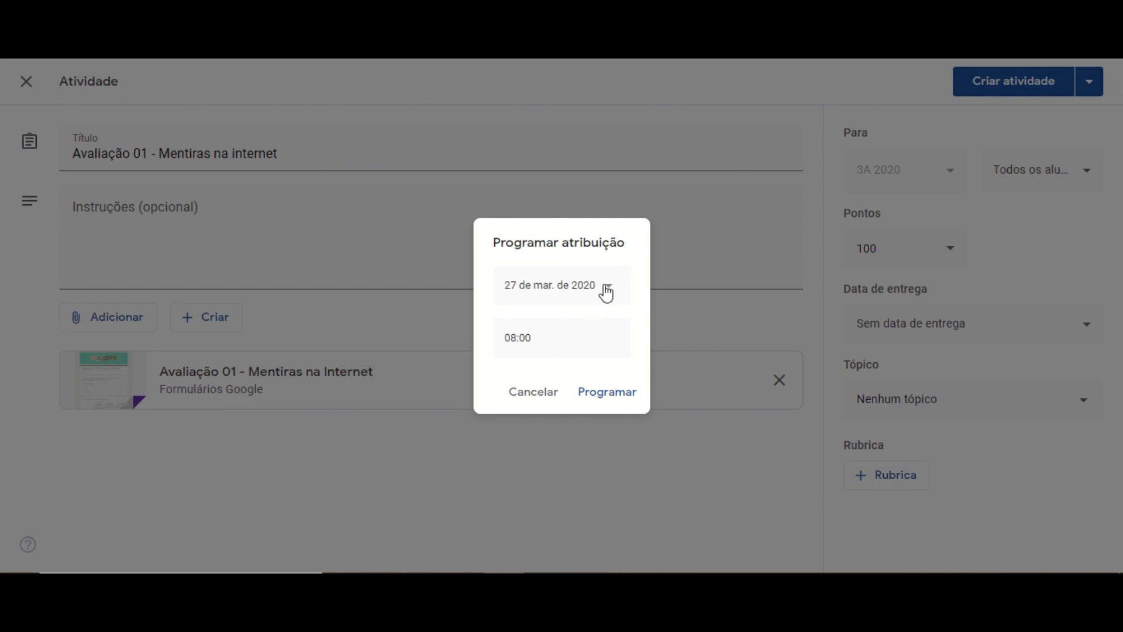
left_click(606, 288)
left_click(663, 323)
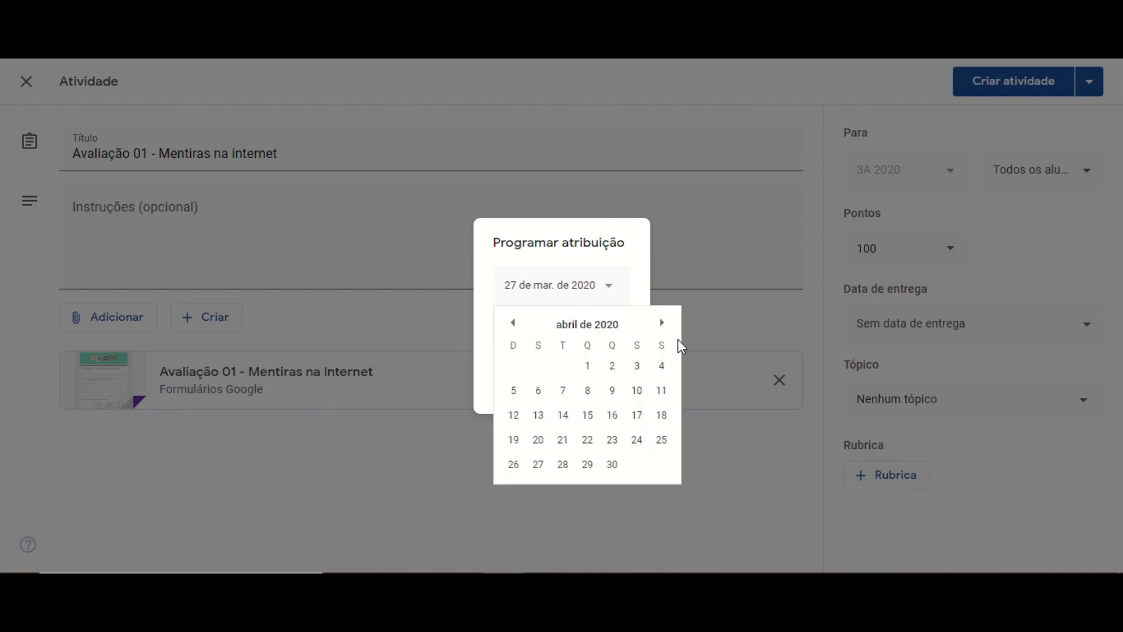
left_click(563, 443)
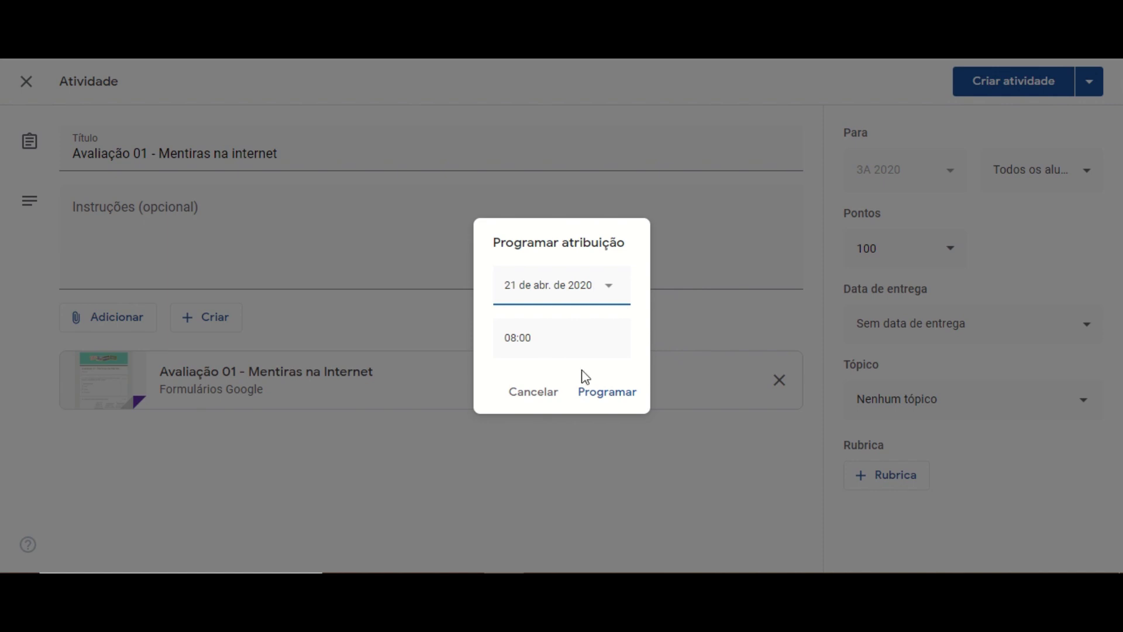
left_click(610, 396)
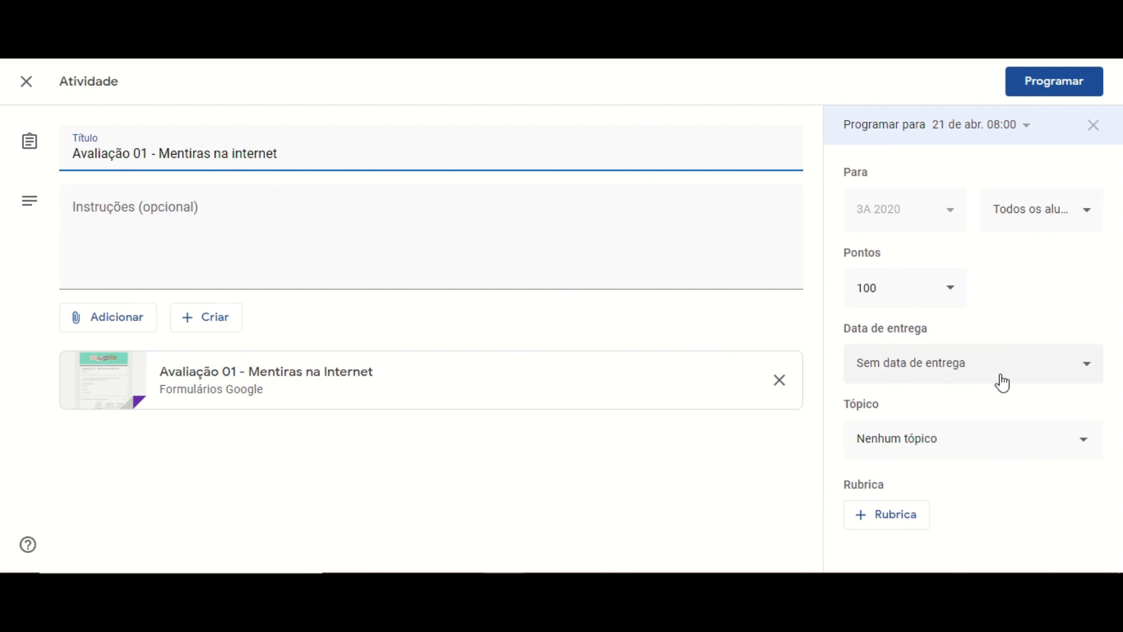
Set the assessment's due date to 22 April 2020, leaving the optional time empty
left_click(970, 374)
left_click(968, 430)
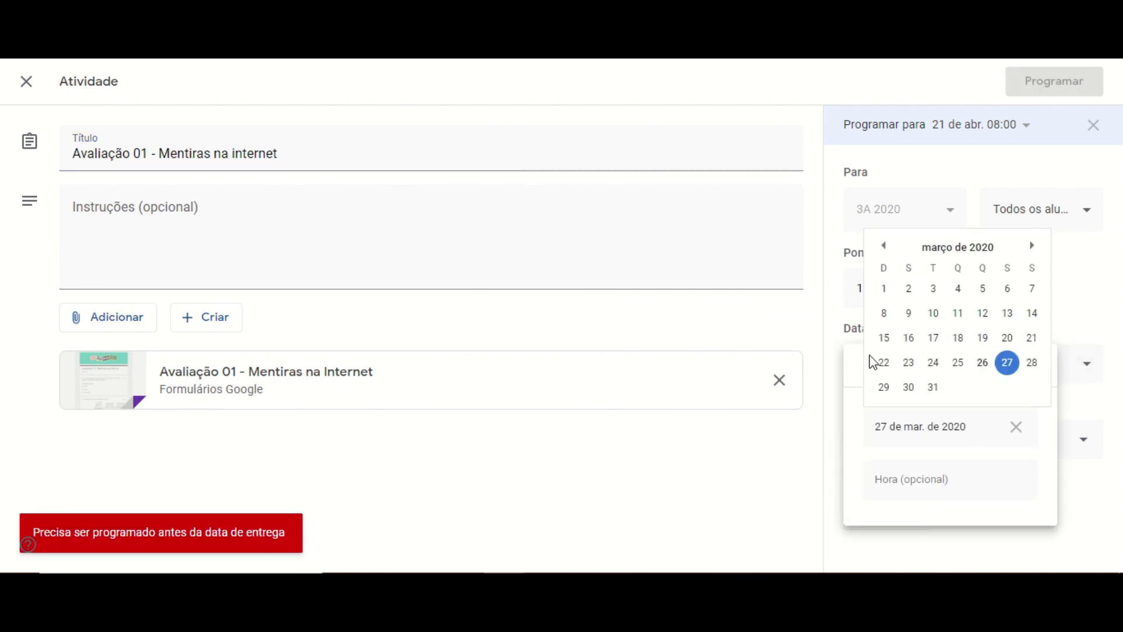
left_click(1032, 246)
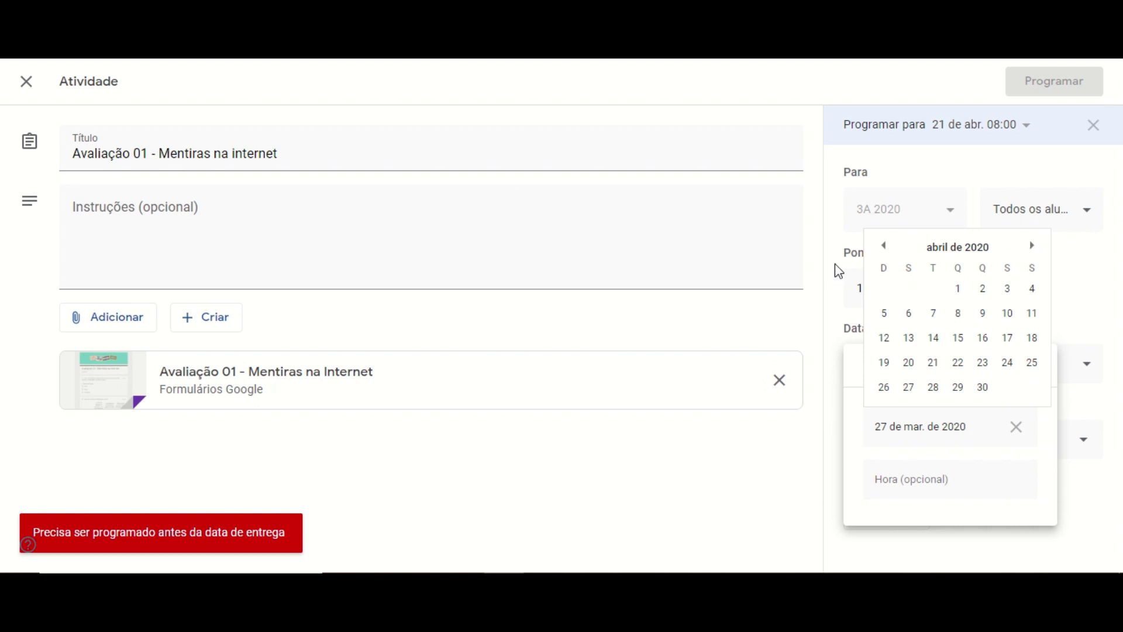
left_click(957, 363)
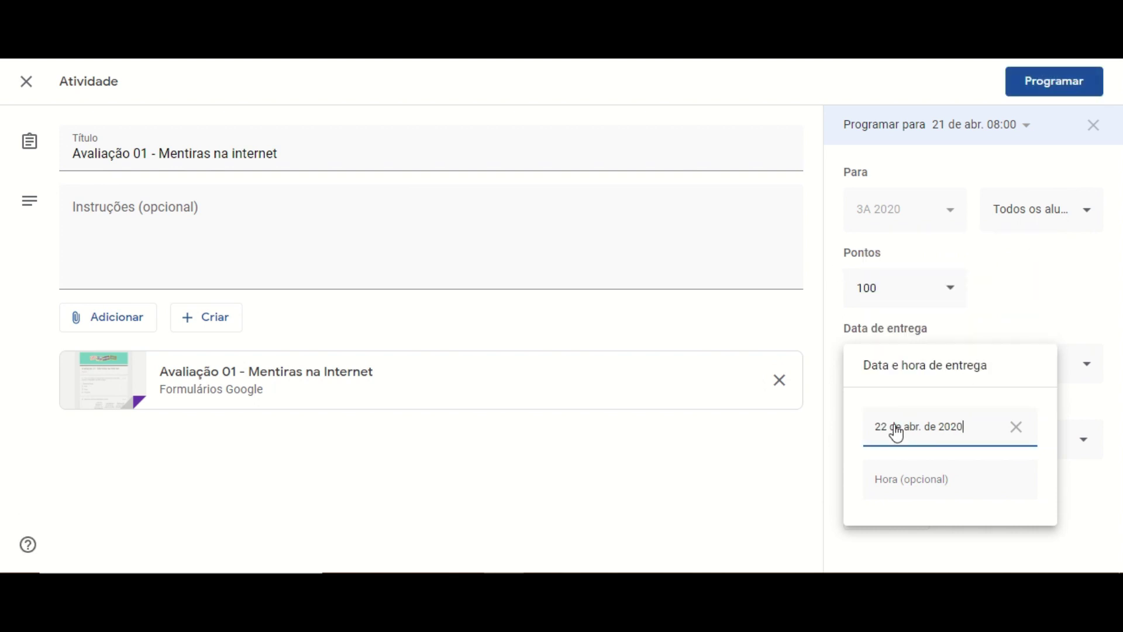
left_click(923, 489)
left_click(941, 511)
left_click(807, 486)
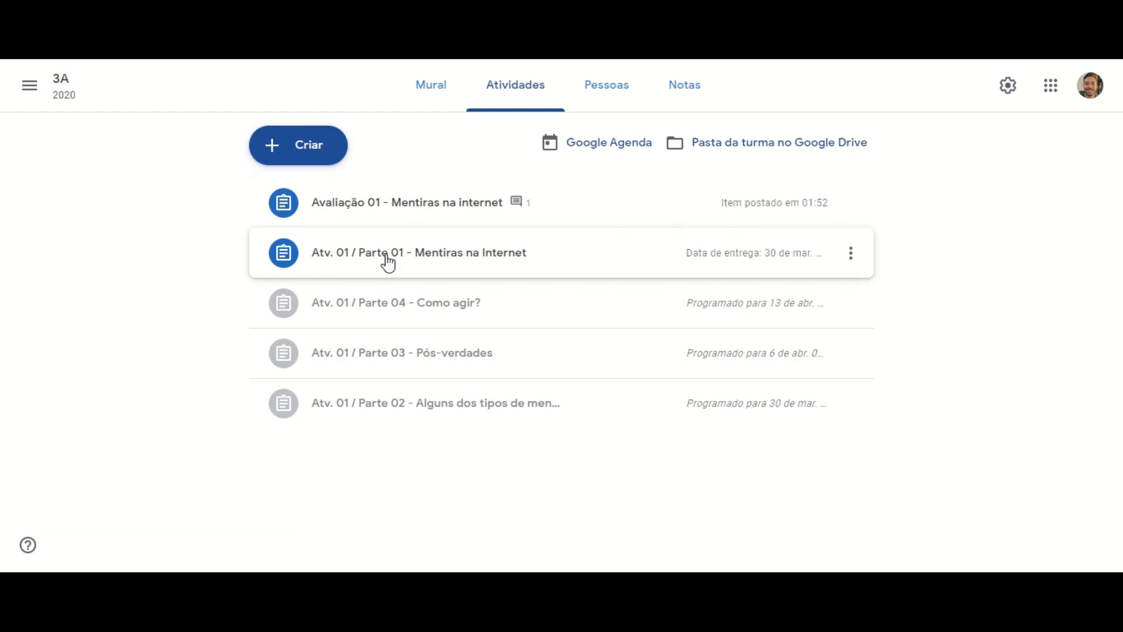
Open the student work of Atv. 01 / Parte 01 - Mentiras na Internet and the first student's turned-in submission
left_click(419, 261)
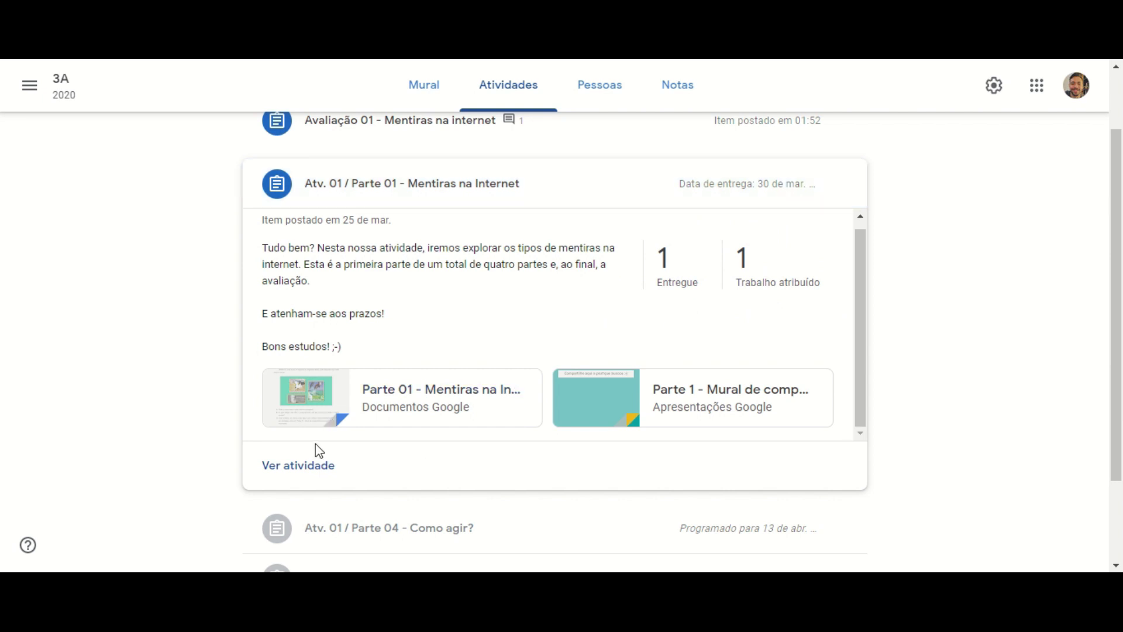
left_click(291, 470)
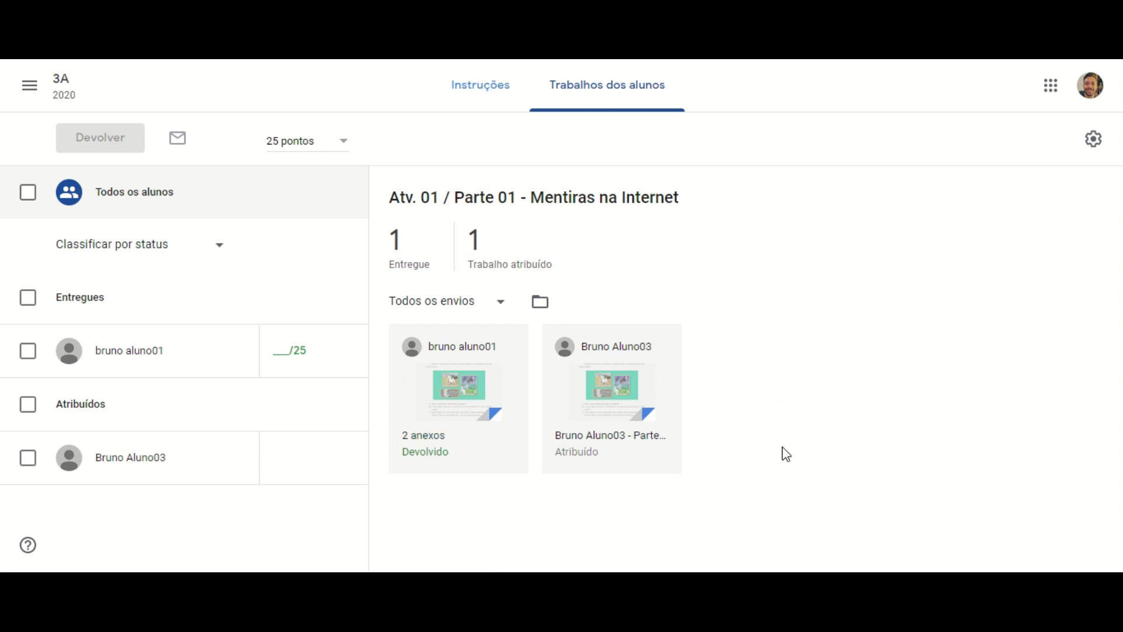
left_click(468, 375)
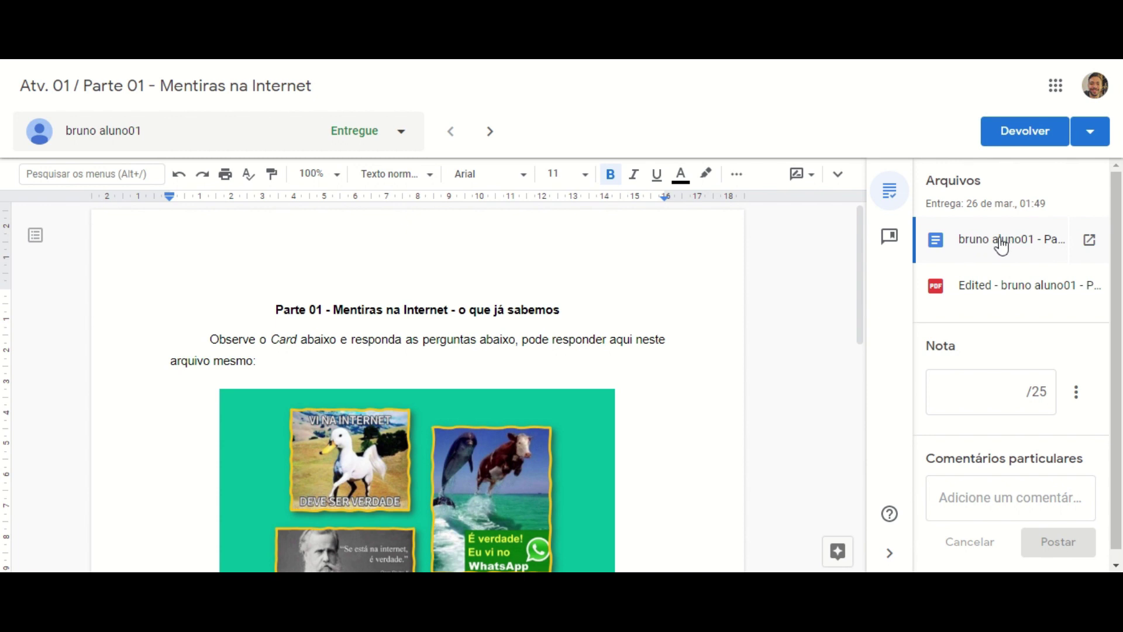
Open the submission's edited PDF and review the student's answers to questions A, B and C along with the markings
left_click(983, 290)
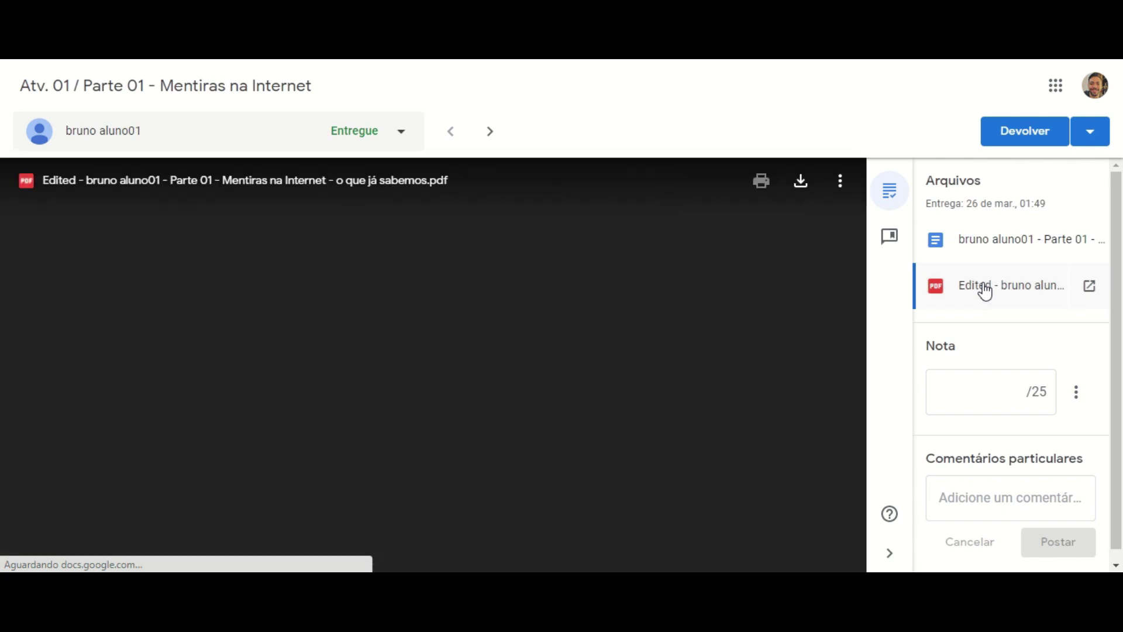
scroll(677, 351, "down", 5)
scroll(676, 354, "down", 3)
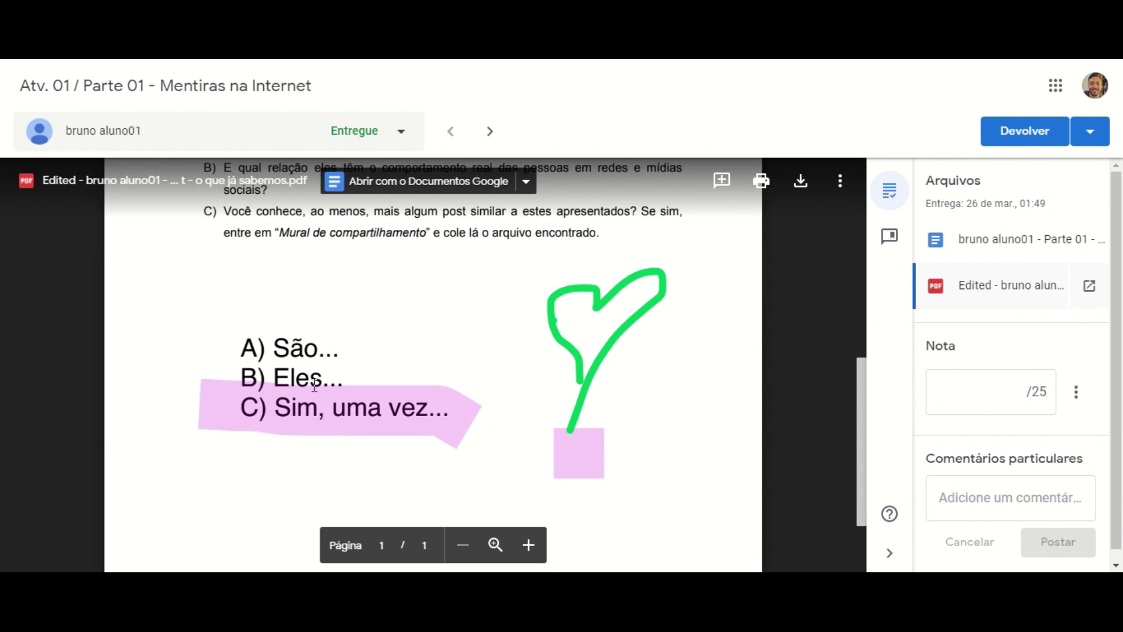
scroll(351, 411, "down", 2)
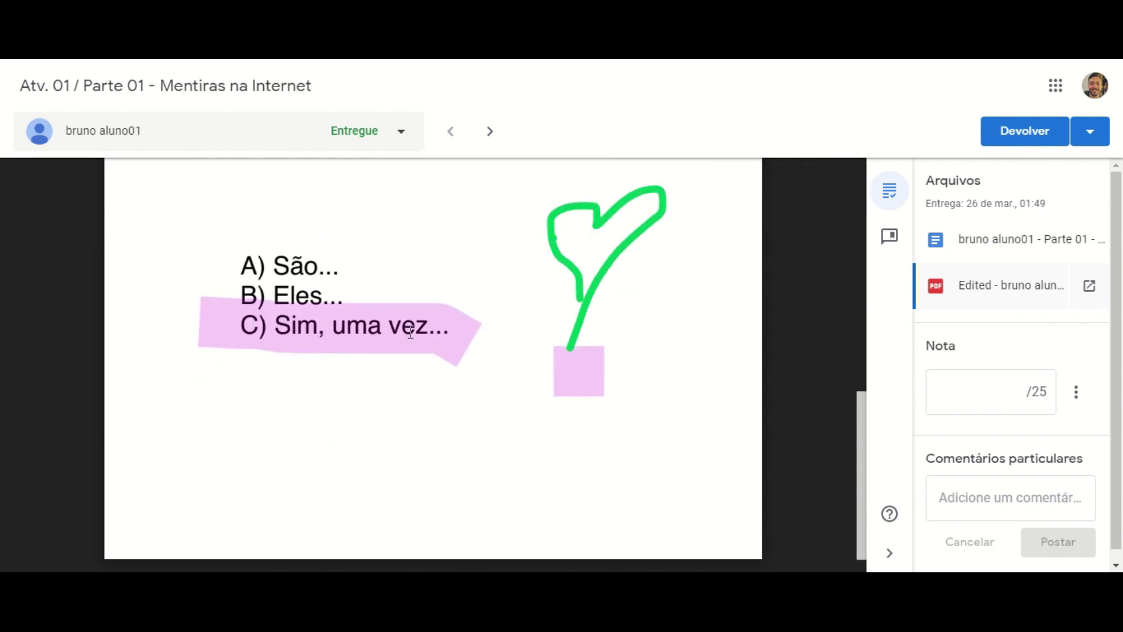
scroll(376, 332, "up", 2)
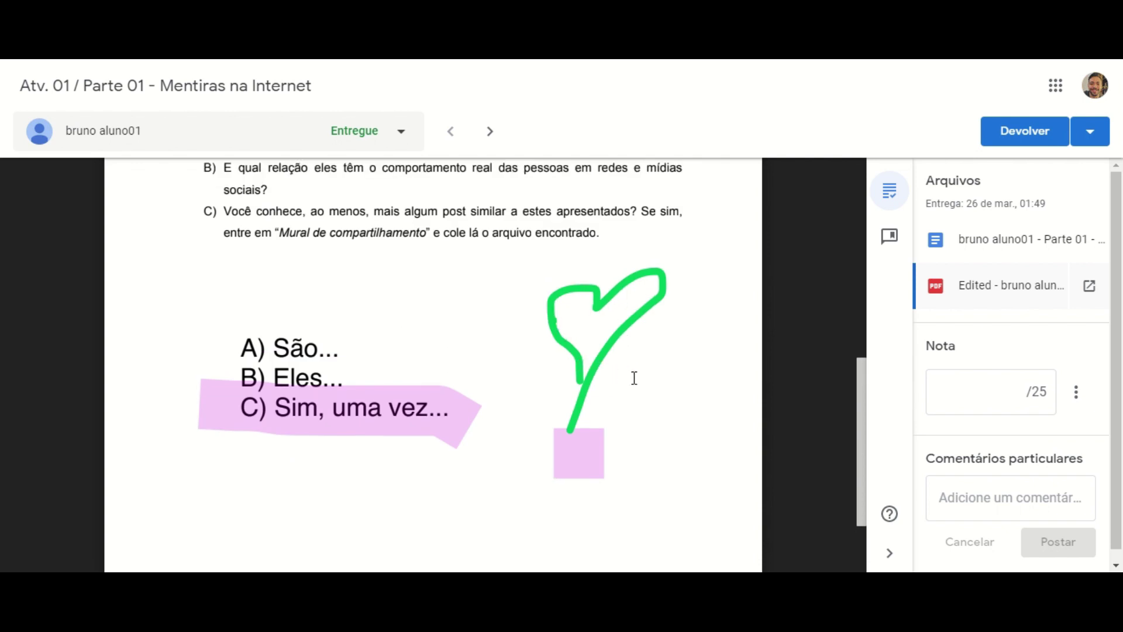
scroll(651, 390, "up", 2)
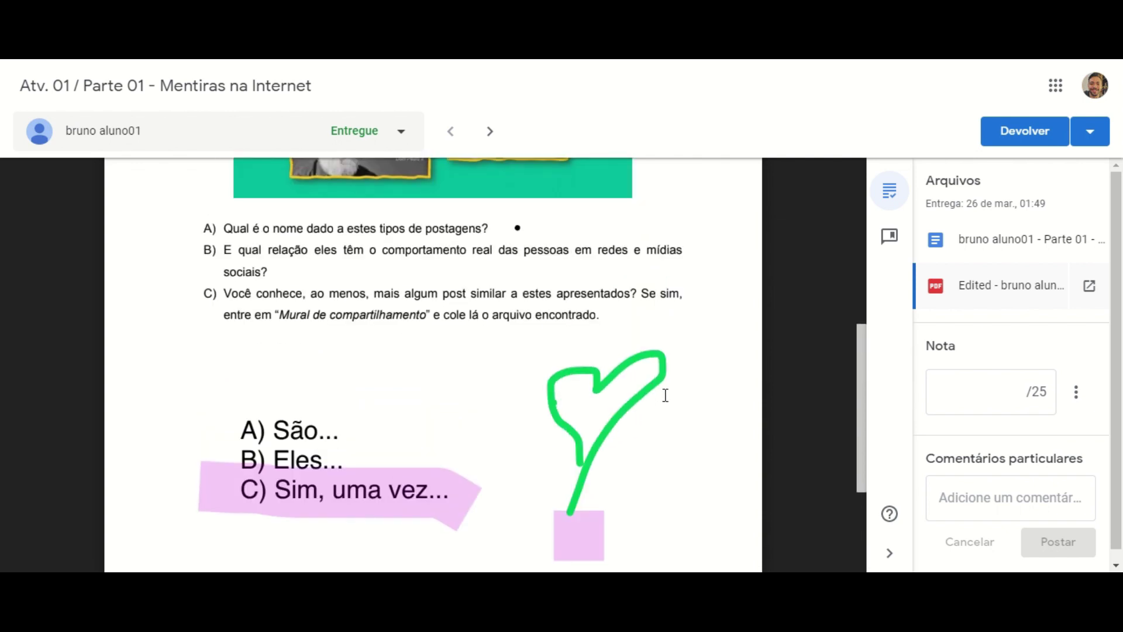
Grade the Parte 01 submission 25 out of 25 and return it to the student
left_click(989, 385)
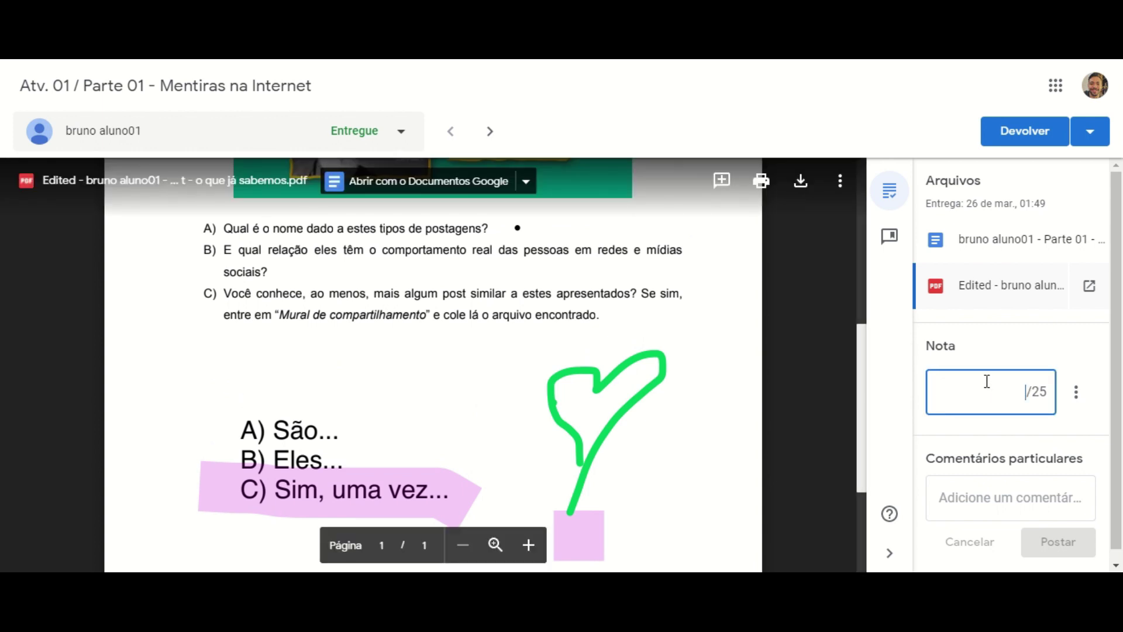
scroll(995, 389, "down", 1)
type("25")
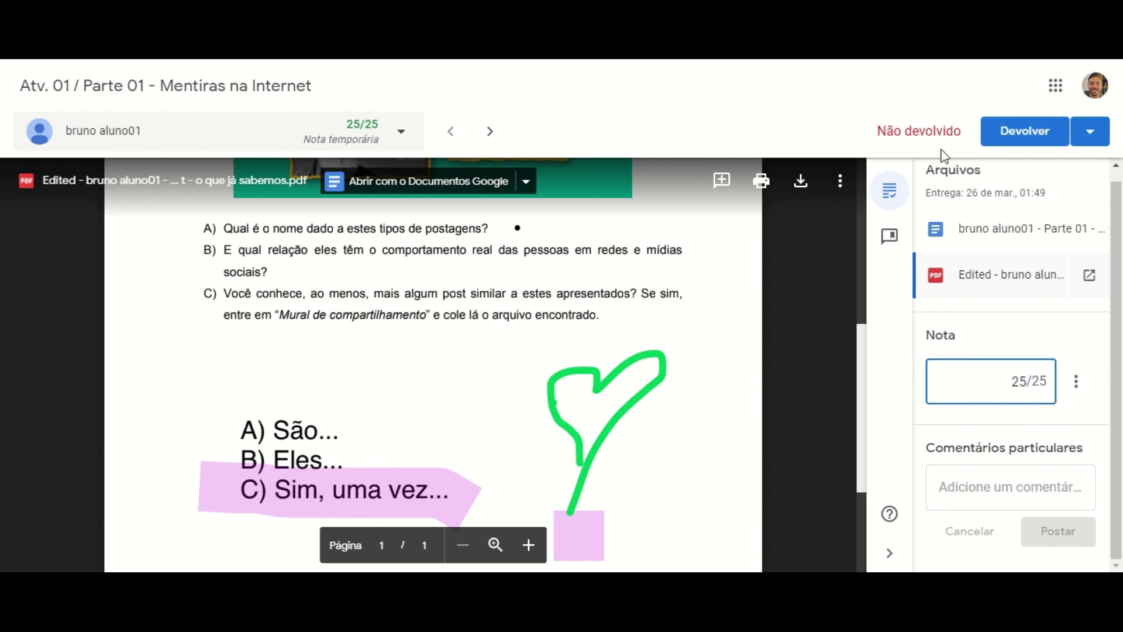
left_click(1018, 133)
left_click(726, 379)
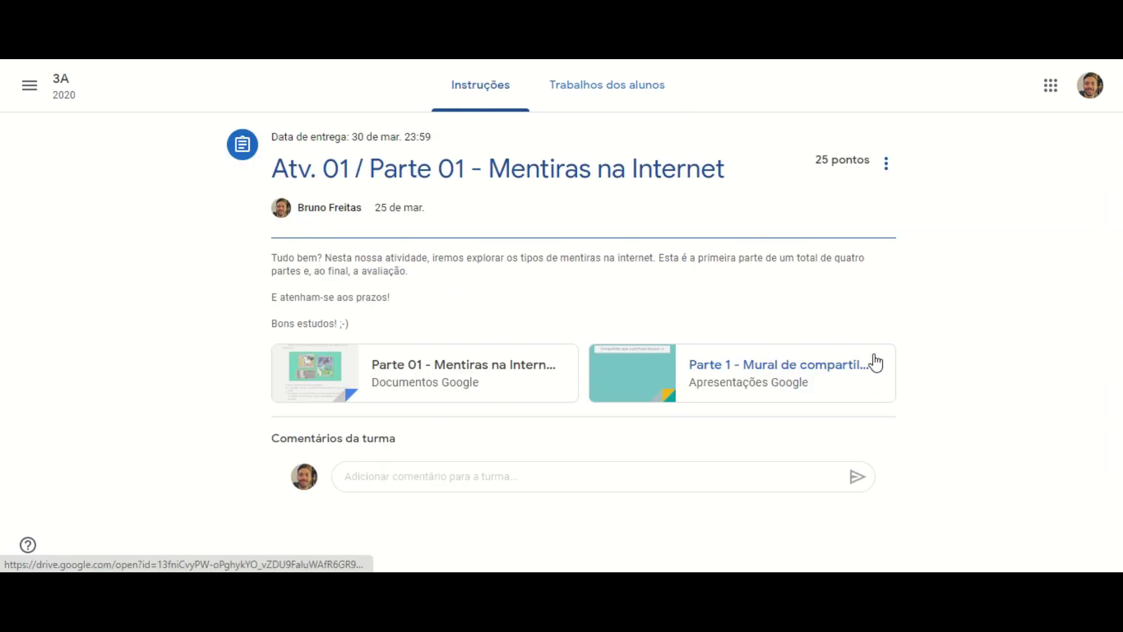
View the "Parte 1 - Mural de compartilhamento" presentation attached to Atv. 01 / Parte 01, and open the class grades
left_click(759, 380)
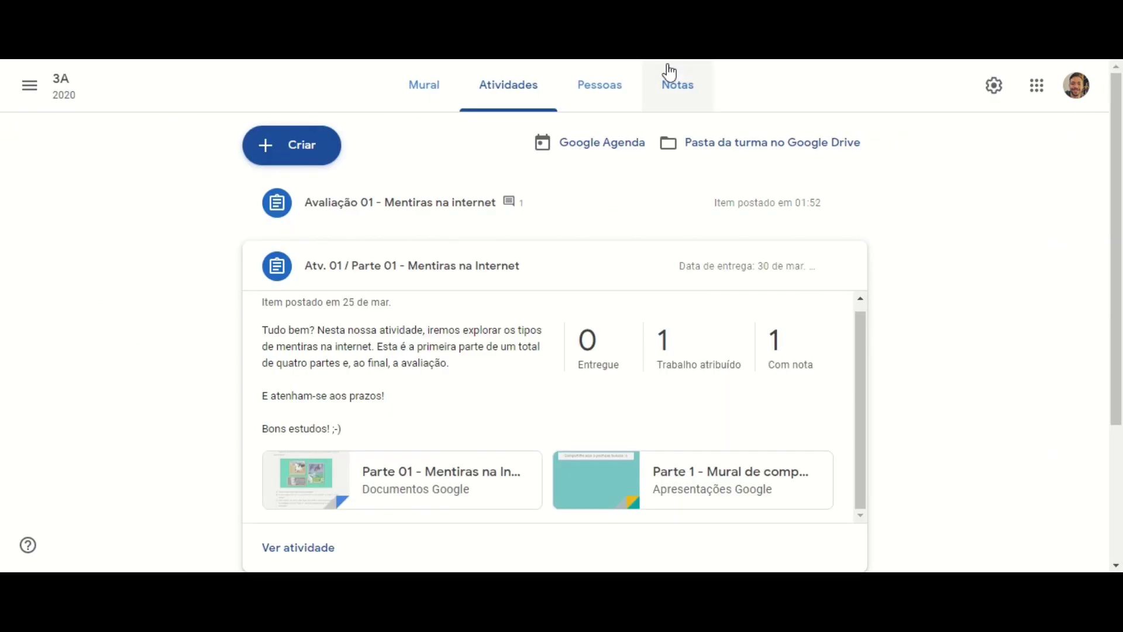
left_click(679, 89)
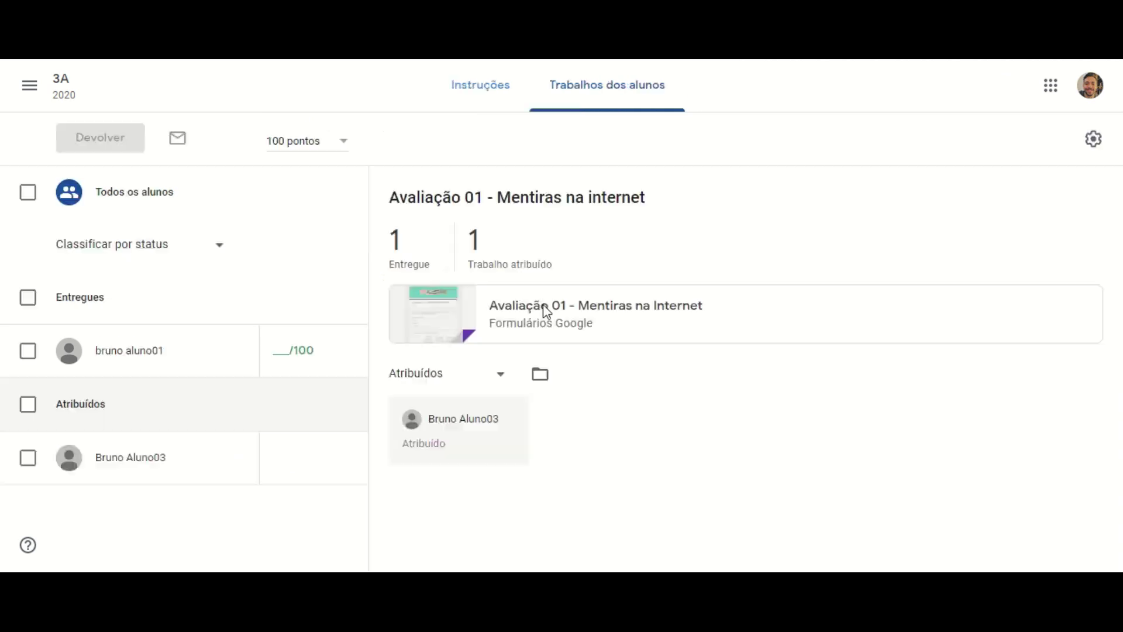
Open the Avaliação 01 form in edit mode from the student work page and view its responses in the linked spreadsheet
left_click(549, 311)
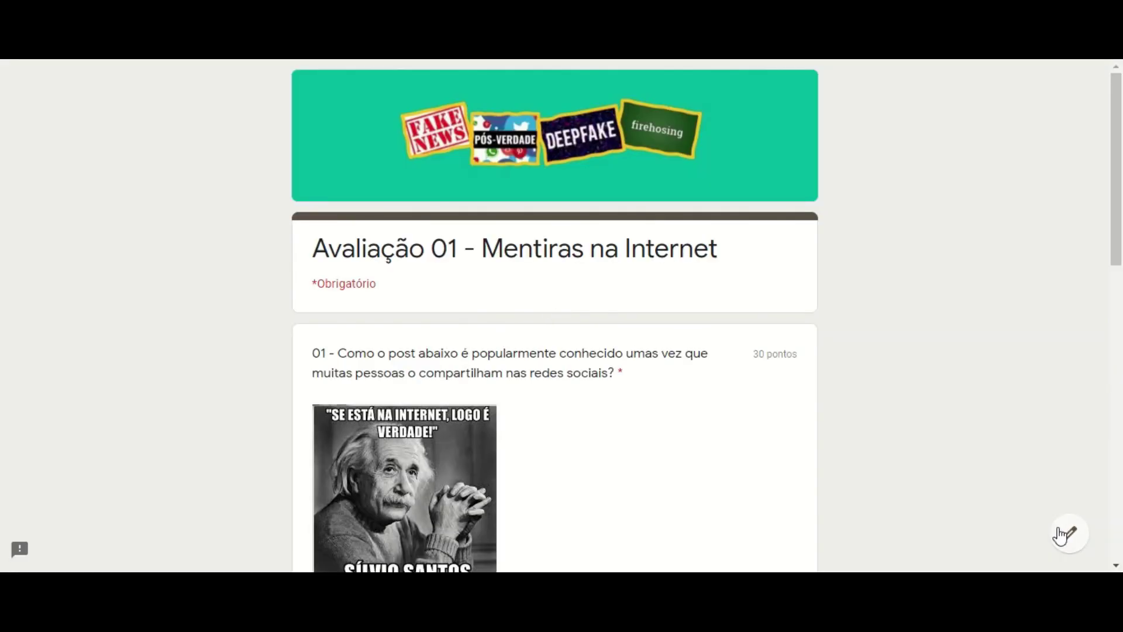
left_click(1070, 533)
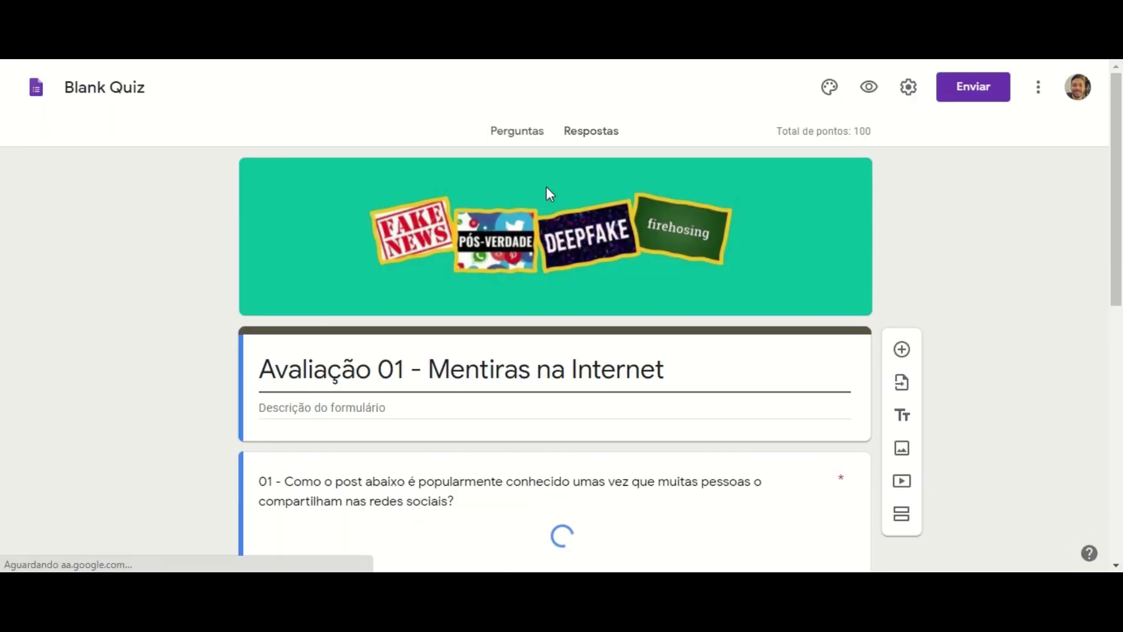
left_click(583, 138)
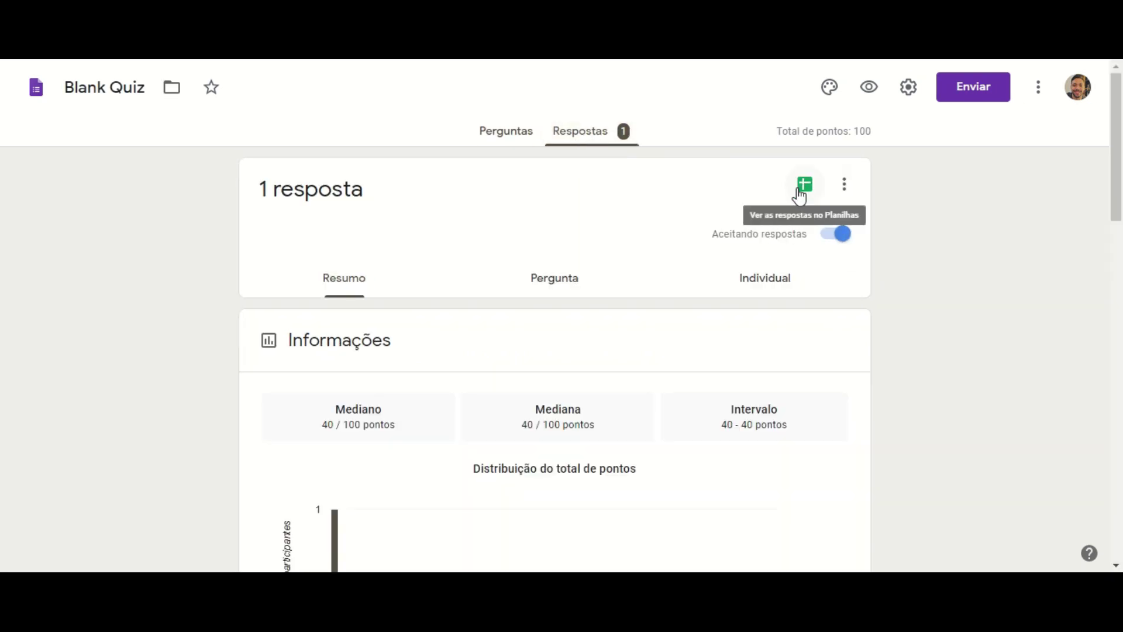
left_click(818, 192)
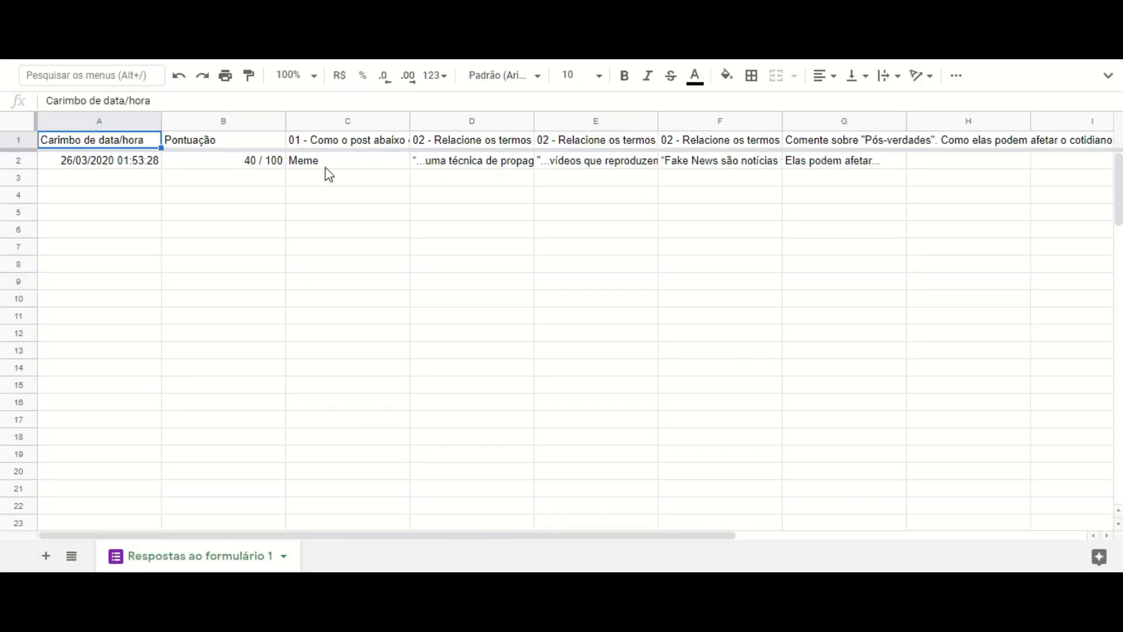
Examine the response row's score and the answers to questions 01, 02 and "Pós-verdades", and close the spreadsheet
left_click(226, 166)
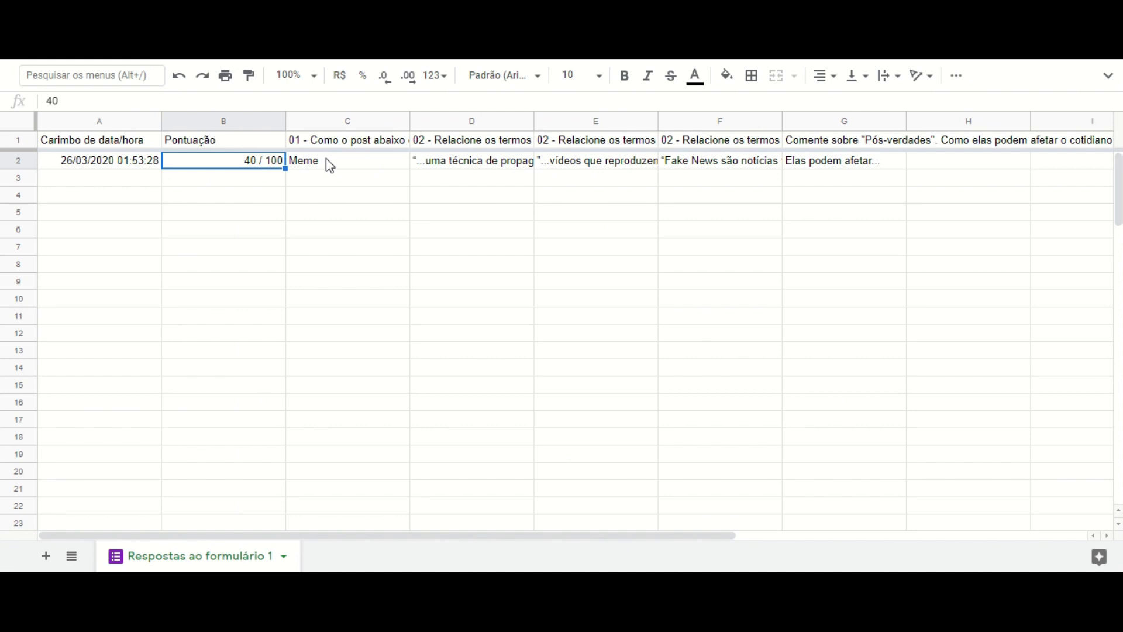
left_click(378, 167)
left_click(449, 165)
left_click(587, 170)
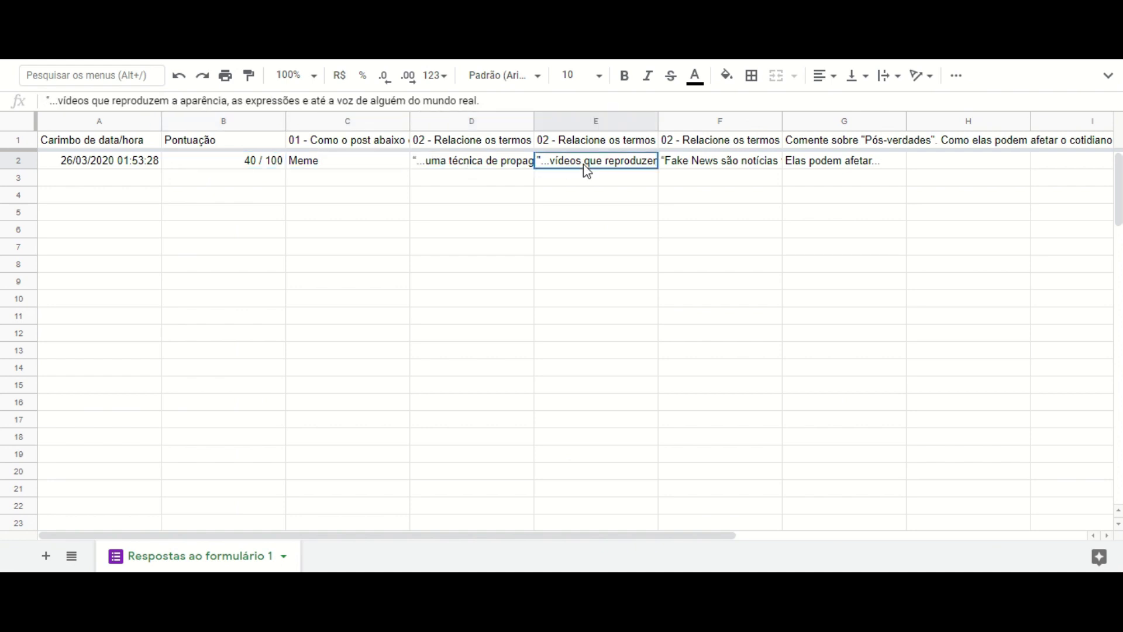
left_click(693, 170)
left_click(847, 170)
left_click_drag(539, 539, 477, 544)
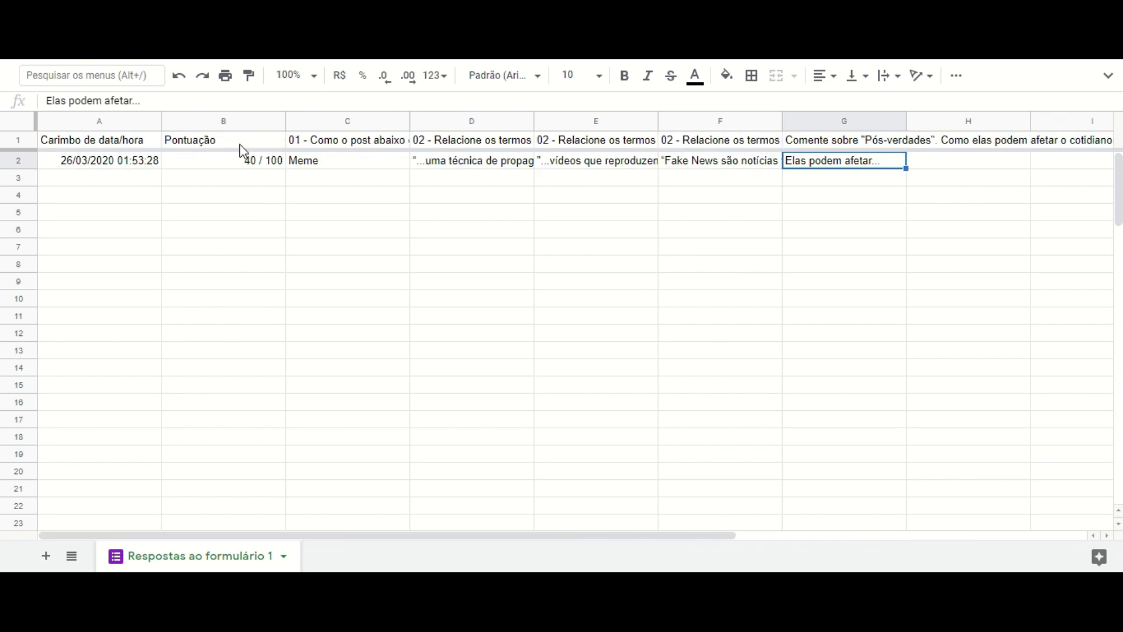
key("ctrl+w")
Grade the student's turned-in Avaliação 01 work 40 out of 100 and return it without a private comment
left_click(293, 355)
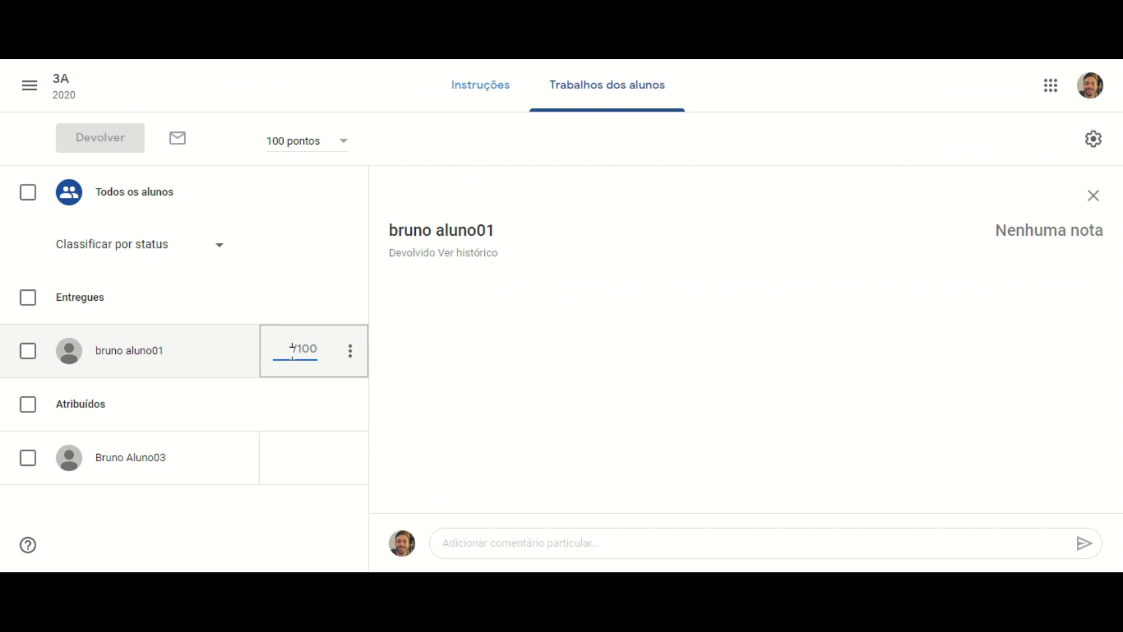
type("40")
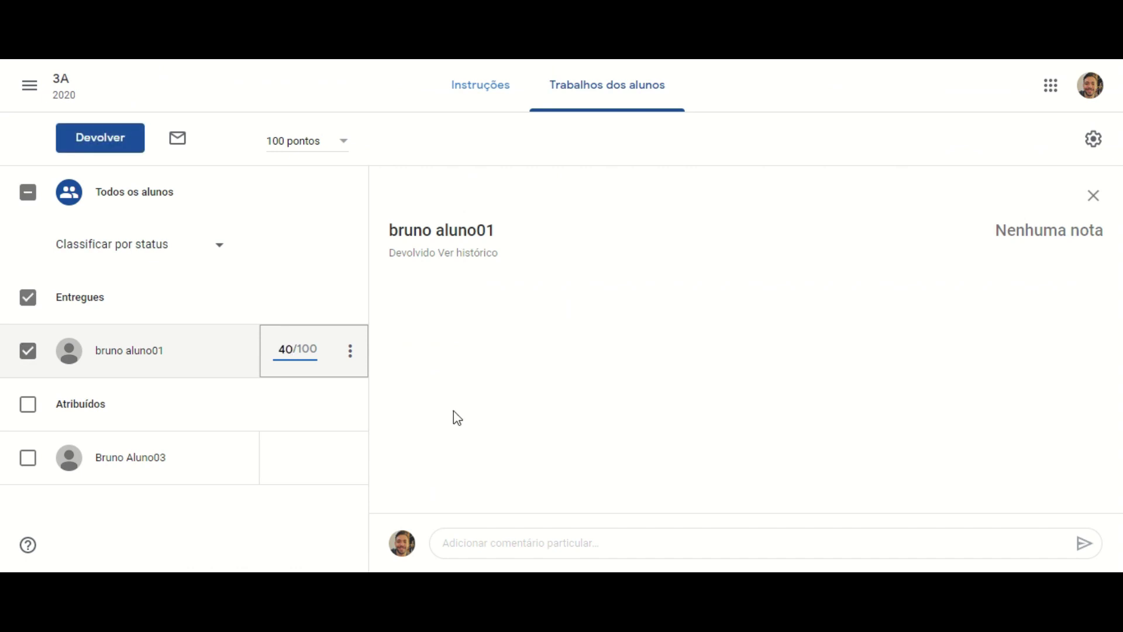
left_click(454, 411)
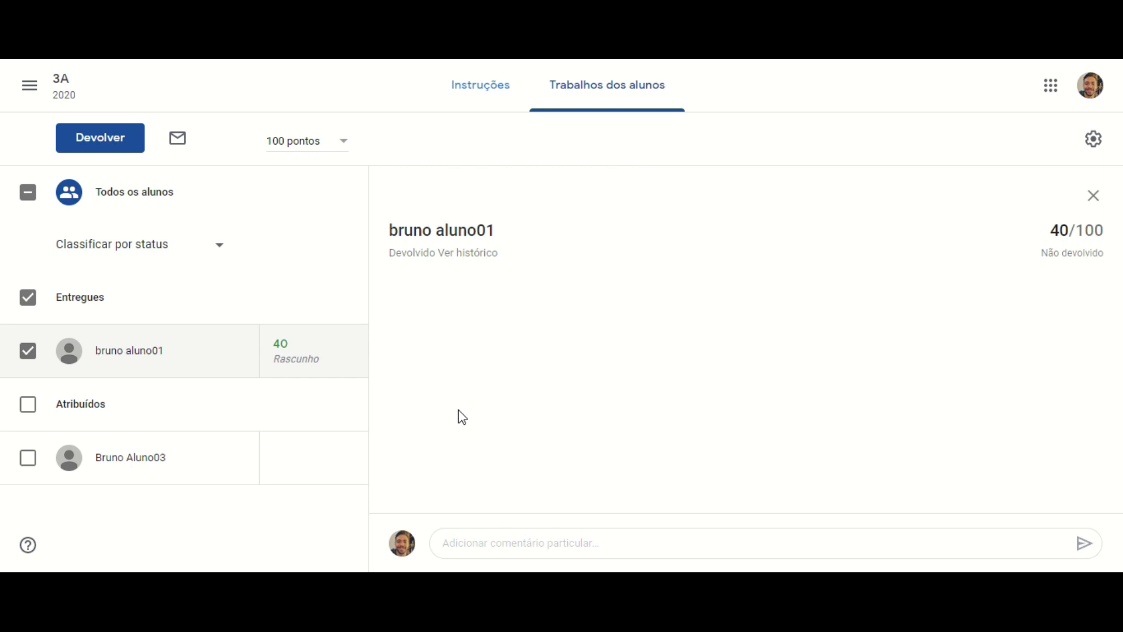
left_click(28, 354)
left_click(30, 354)
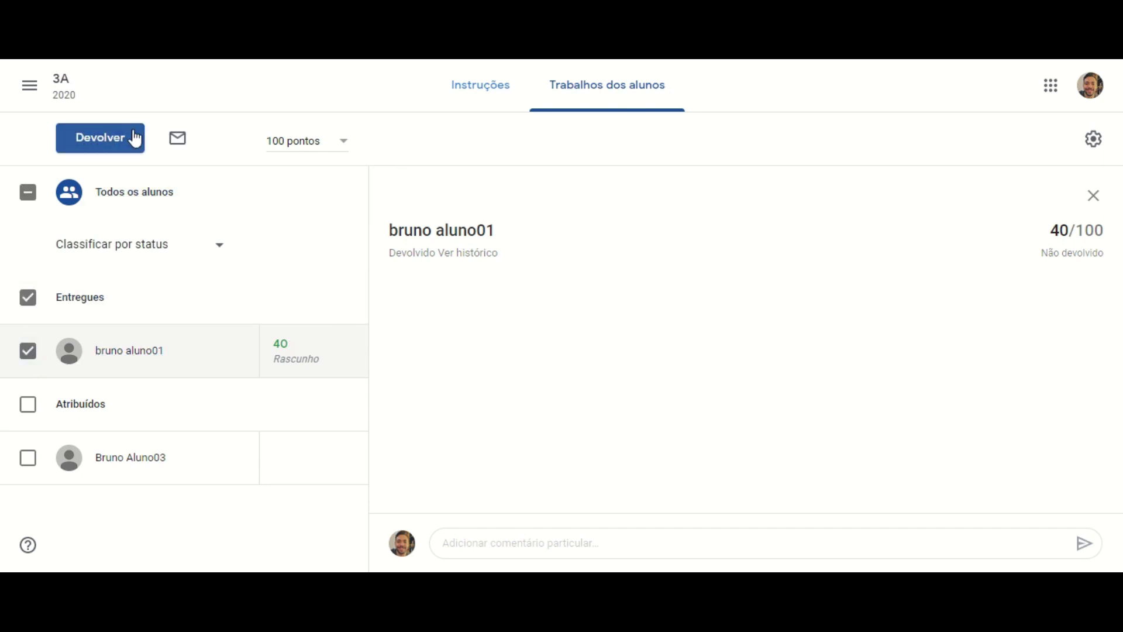
left_click(100, 141)
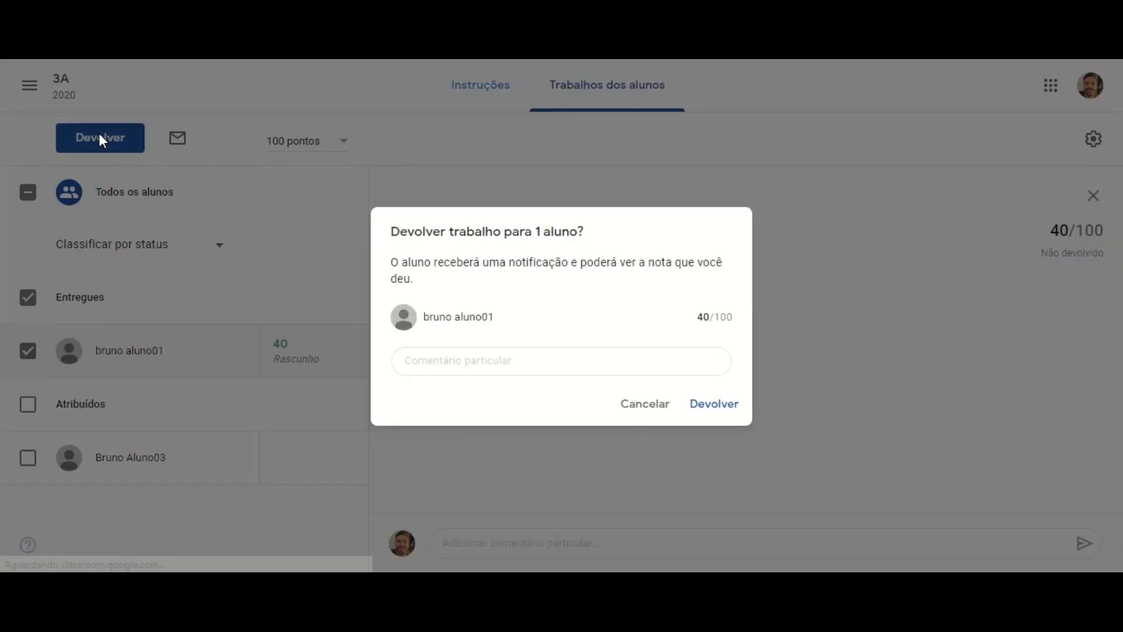
left_click(710, 413)
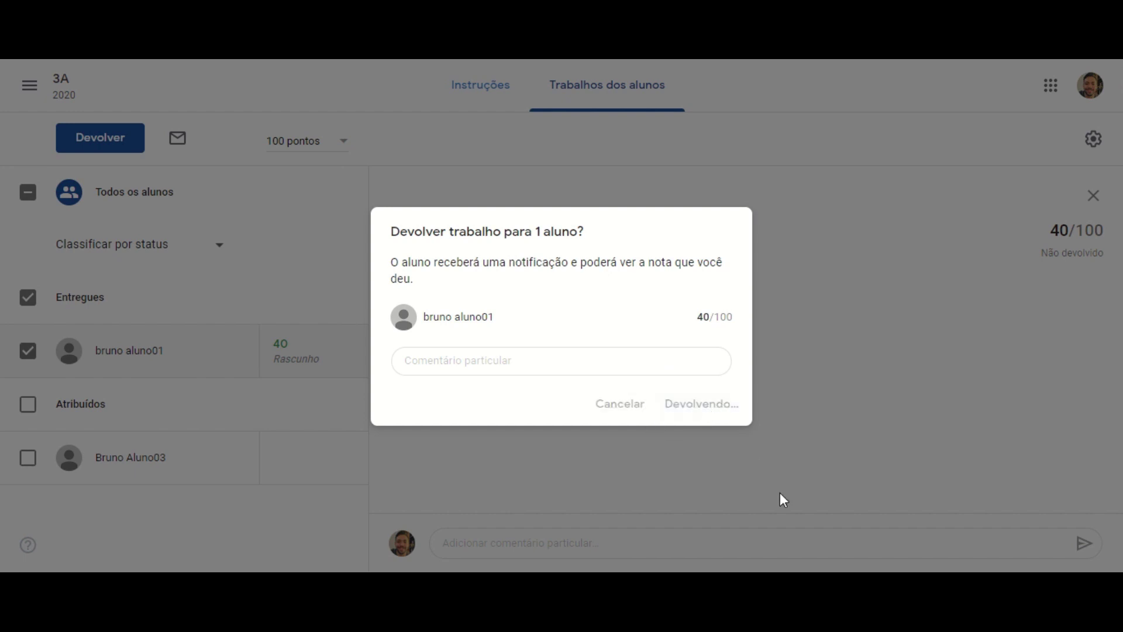